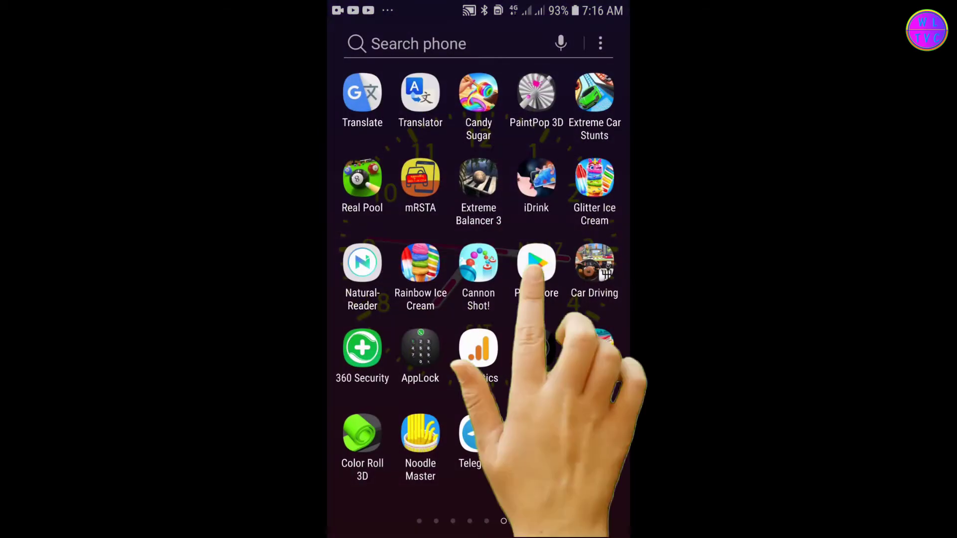
Step: Search Google Play for 'zapya' and install the Zapya app by Dewmobile
{"action": "left_click", "coordinate": [536, 263]}
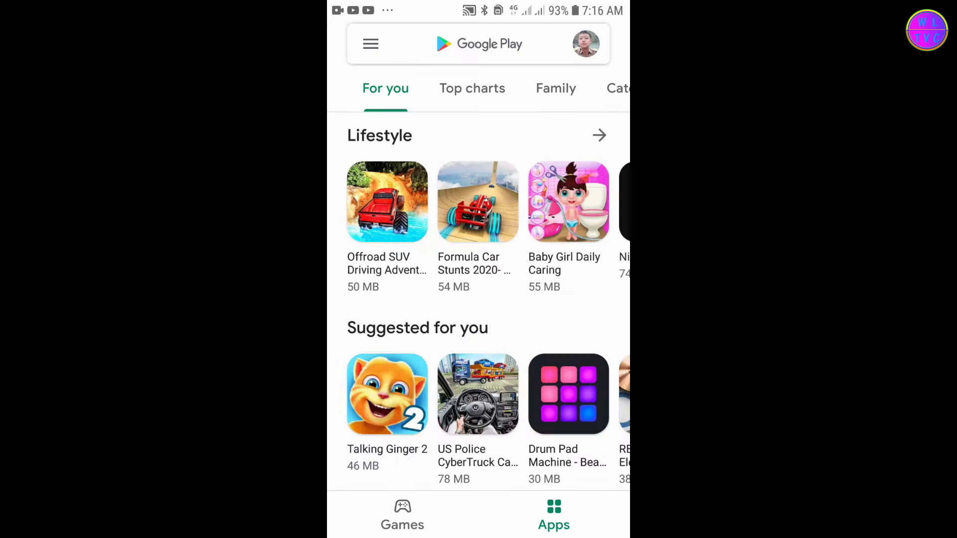
{"action": "left_click", "coordinate": [404, 42]}
{"action": "type", "text": "zapya"}
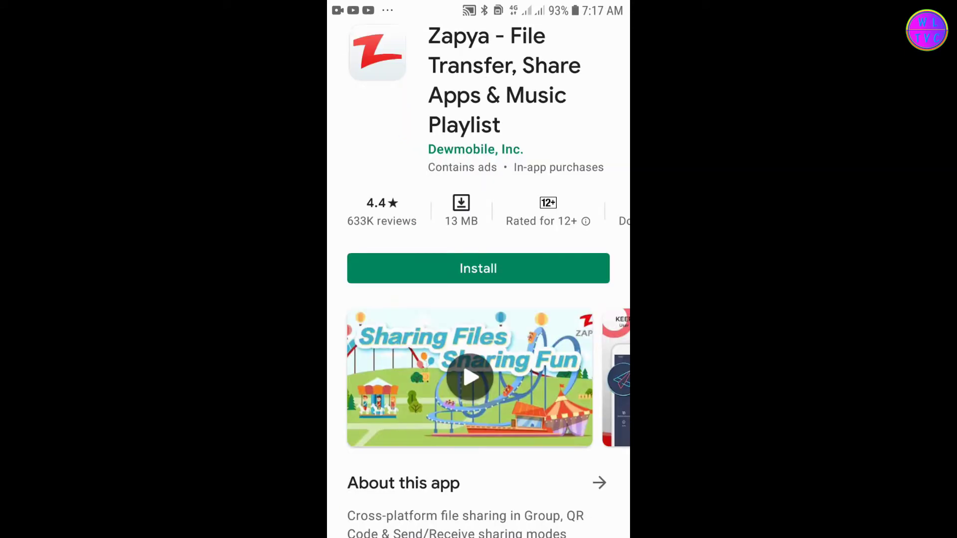
{"action": "left_click", "coordinate": [474, 267]}
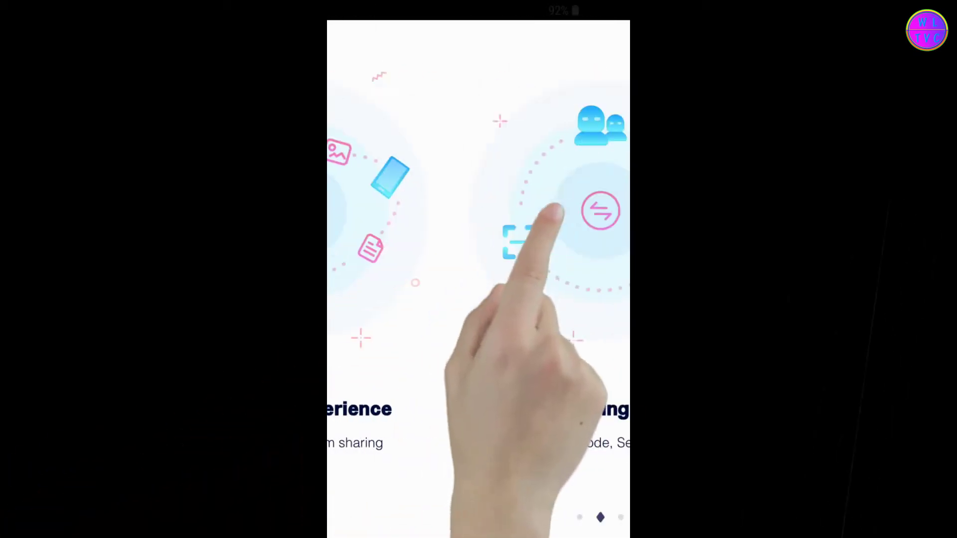
Step: Skip Zapya's onboarding, view and close the User Guide, and accept the permissions notice
{"action": "left_click_drag", "start_coordinate": [574, 209], "coordinate": [399, 231]}
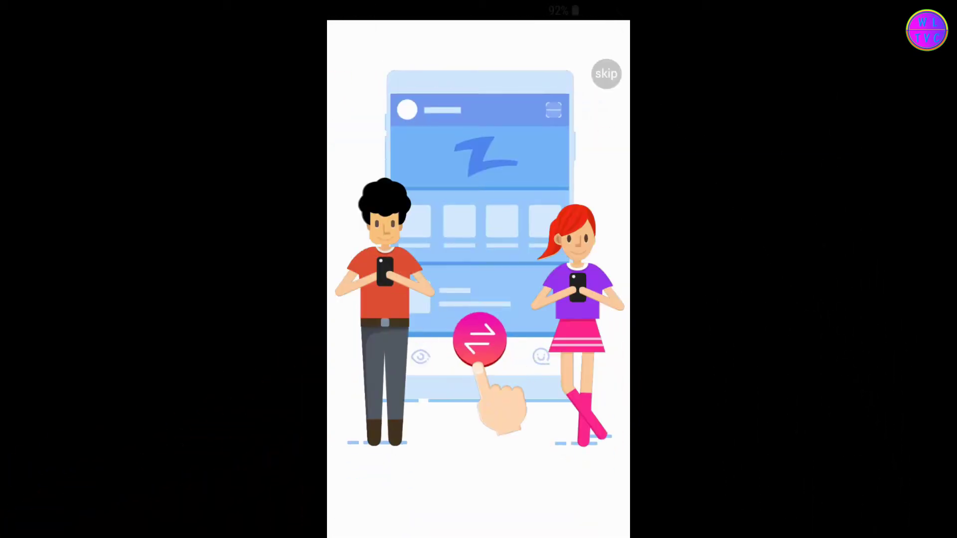
{"action": "left_click", "coordinate": [606, 74]}
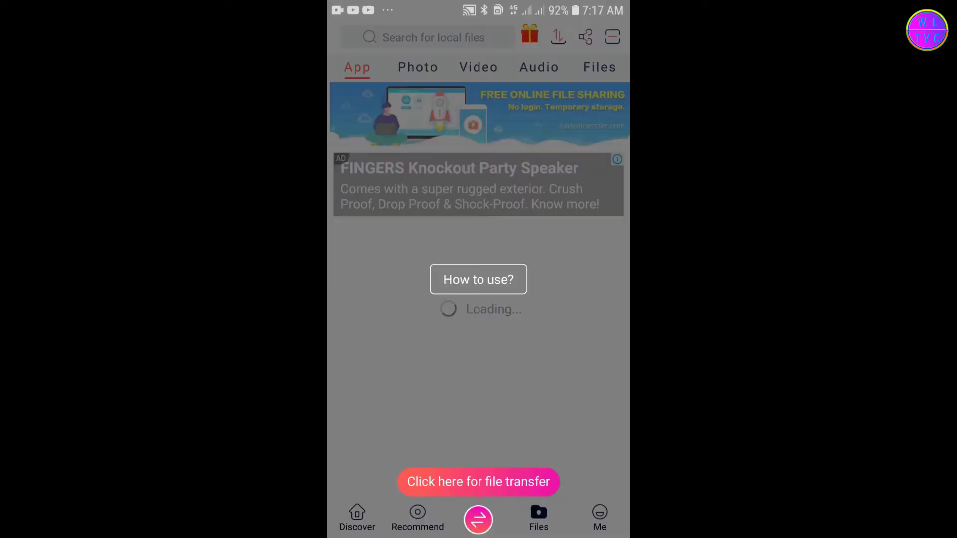
{"action": "left_click", "coordinate": [479, 278]}
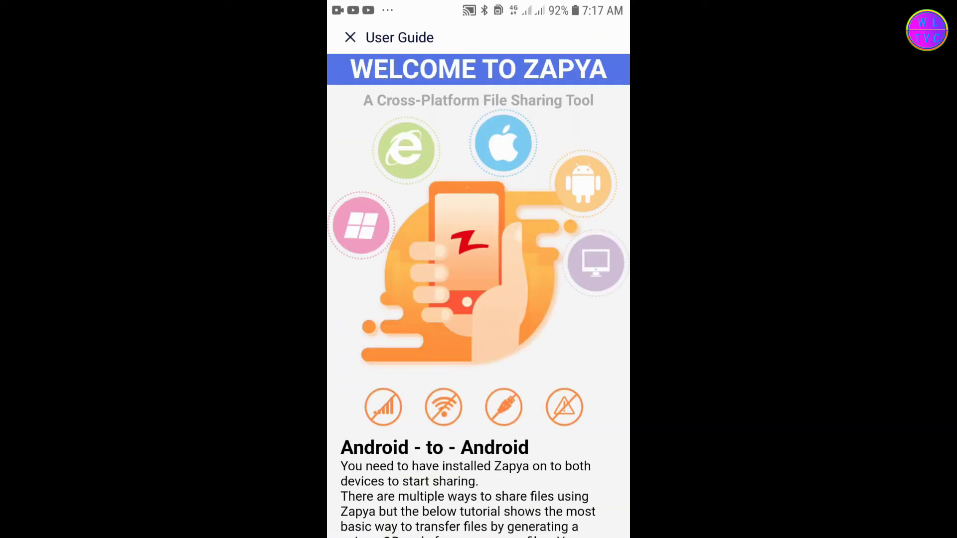
{"action": "left_click", "coordinate": [350, 37]}
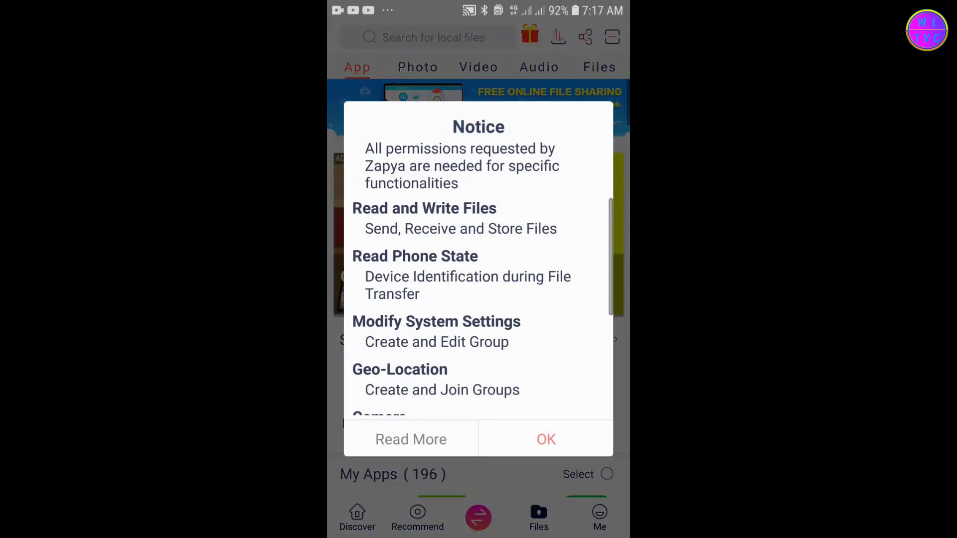
{"action": "left_click", "coordinate": [547, 440]}
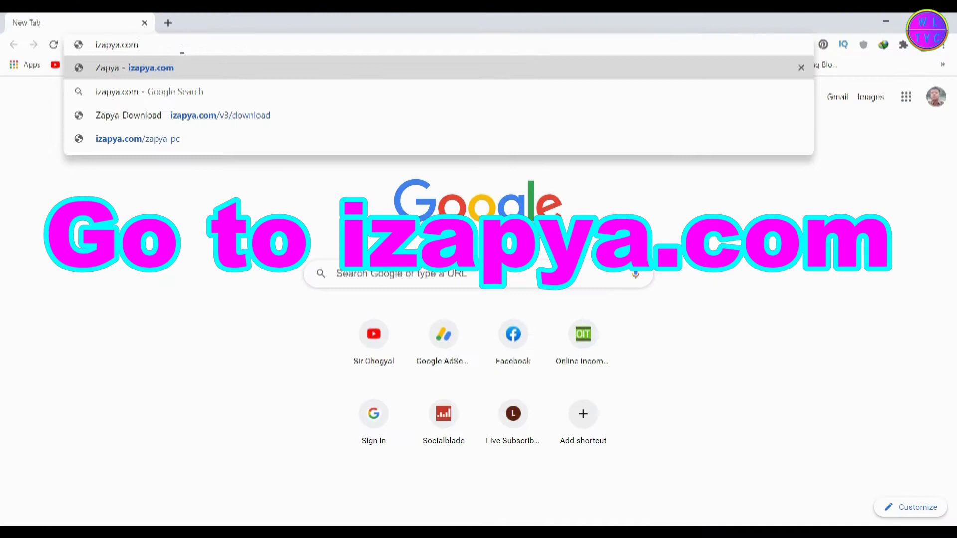
Step: Load izapya.com, go to its download page and start the Zapya PC installer download
{"action": "key", "text": "Return"}
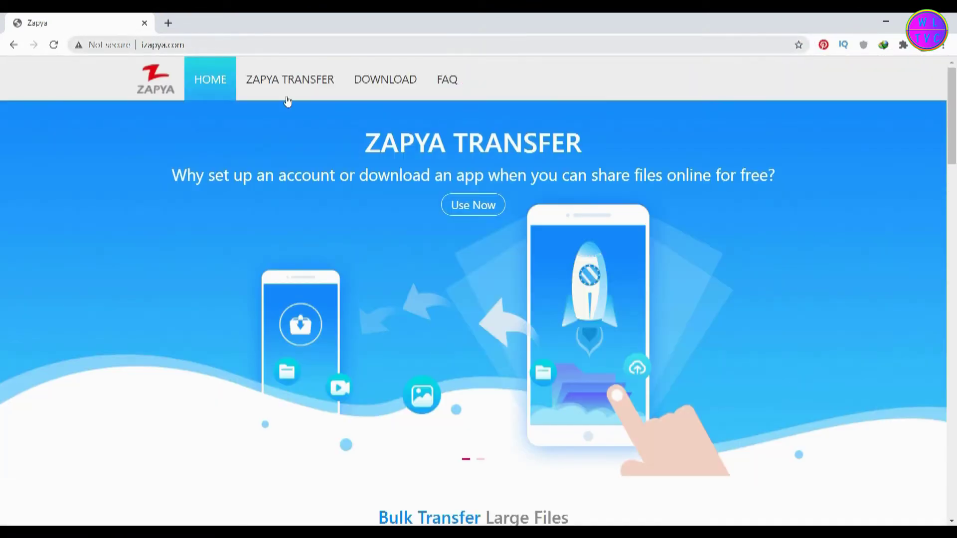
{"action": "left_click", "coordinate": [387, 81]}
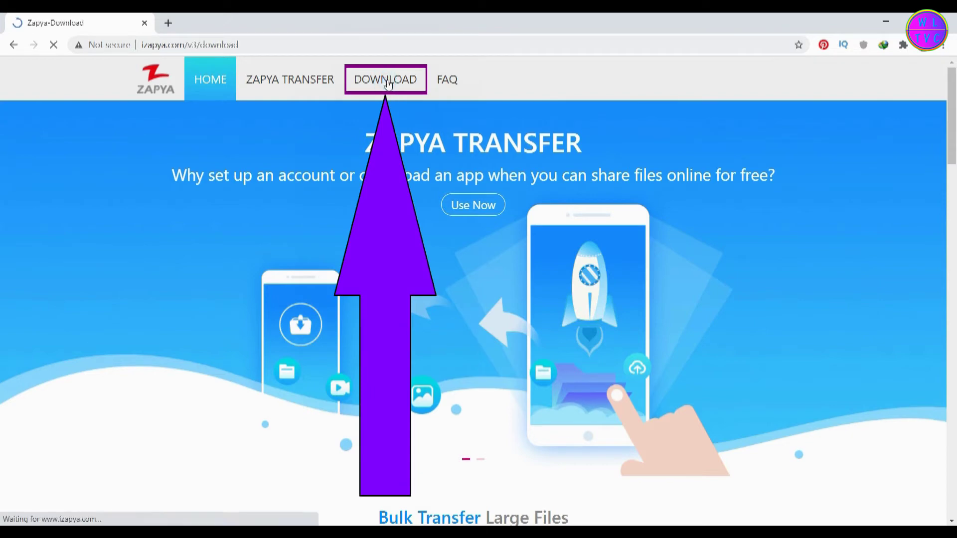
{"action": "scroll", "coordinate": [203, 436], "scroll_direction": "down", "scroll_amount": 1}
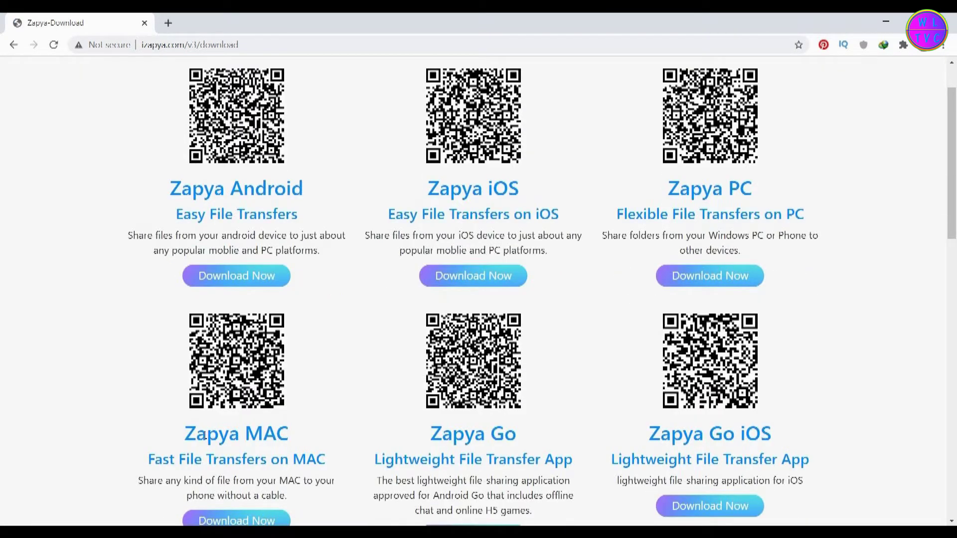
{"action": "left_click_drag", "start_coordinate": [204, 436], "coordinate": [272, 456]}
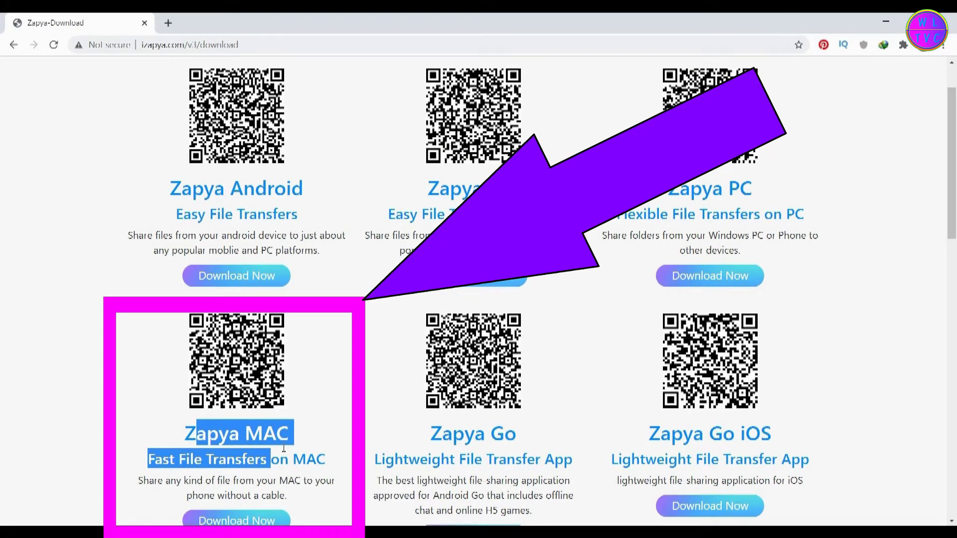
{"action": "left_click", "coordinate": [728, 272]}
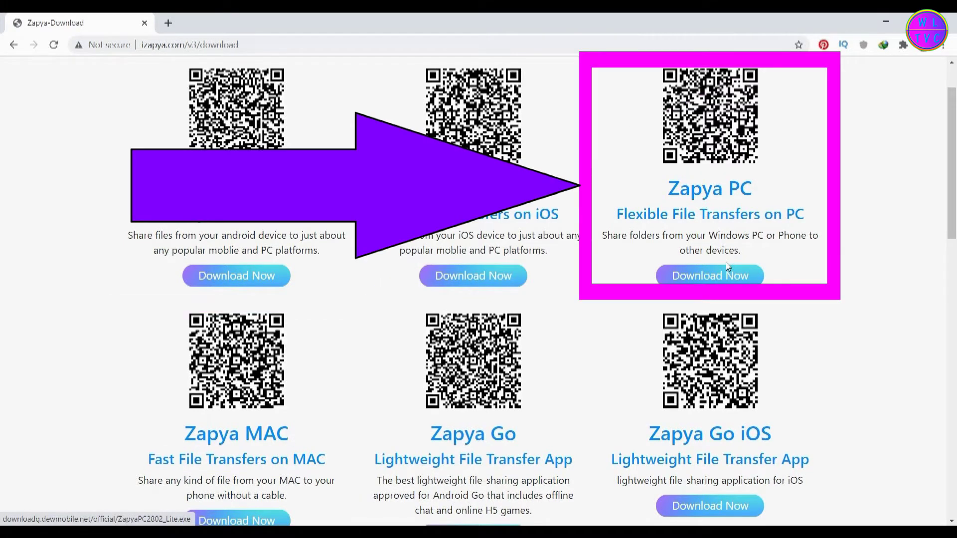
{"action": "scroll", "coordinate": [727, 299], "scroll_direction": "up", "scroll_amount": 1}
{"action": "left_click", "coordinate": [724, 343]}
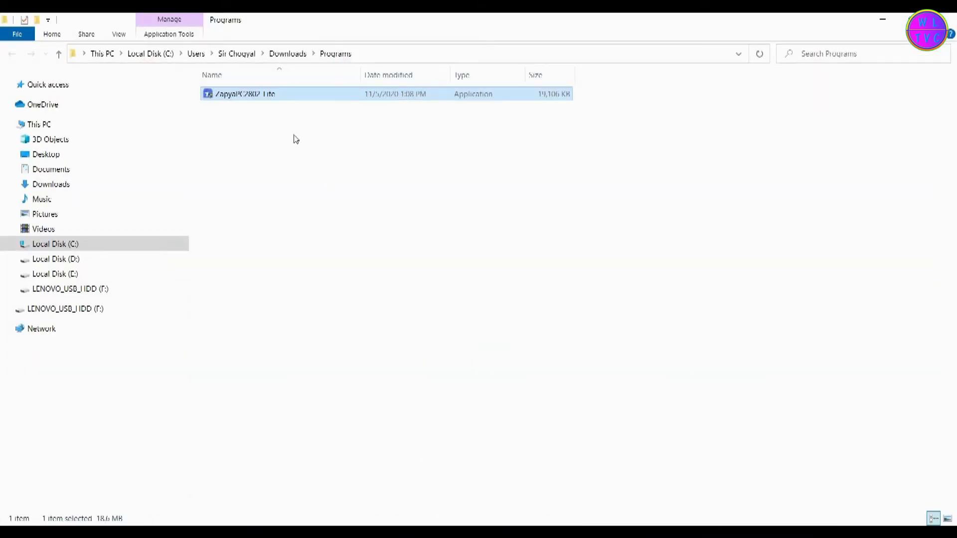
Step: Run the ZapyaPC installer and accept the license agreement
{"action": "right_click", "coordinate": [259, 96]}
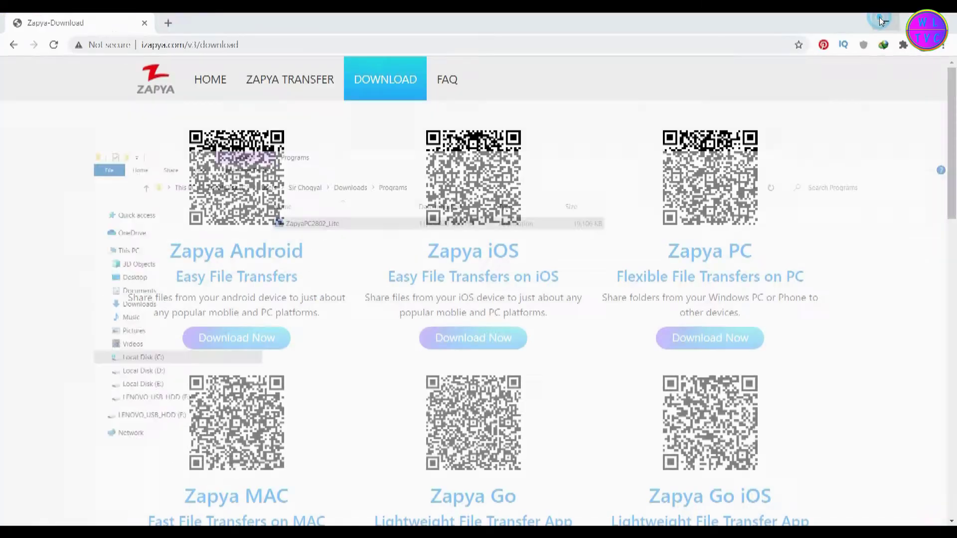
{"action": "left_click", "coordinate": [881, 21]}
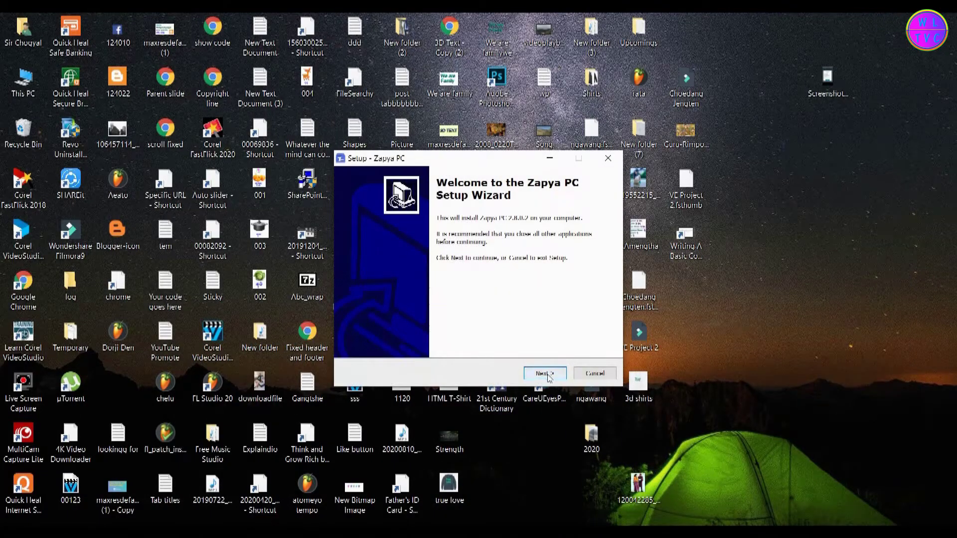
{"action": "left_click", "coordinate": [546, 375]}
{"action": "left_click", "coordinate": [405, 337]}
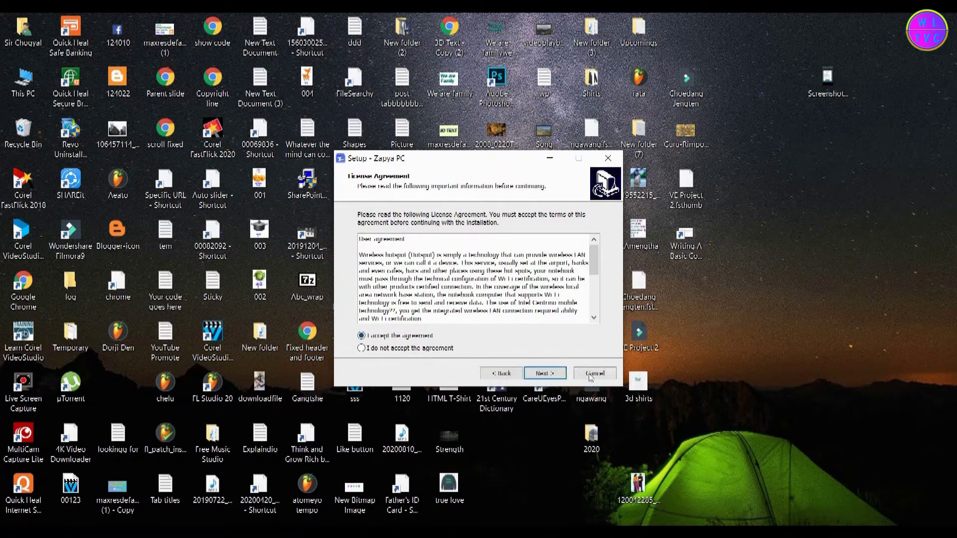
{"action": "left_click", "coordinate": [536, 374]}
Step: Keep the default Start menu folder and desktop shortcut, decline Booking.com, and complete installation
{"action": "left_click", "coordinate": [542, 376]}
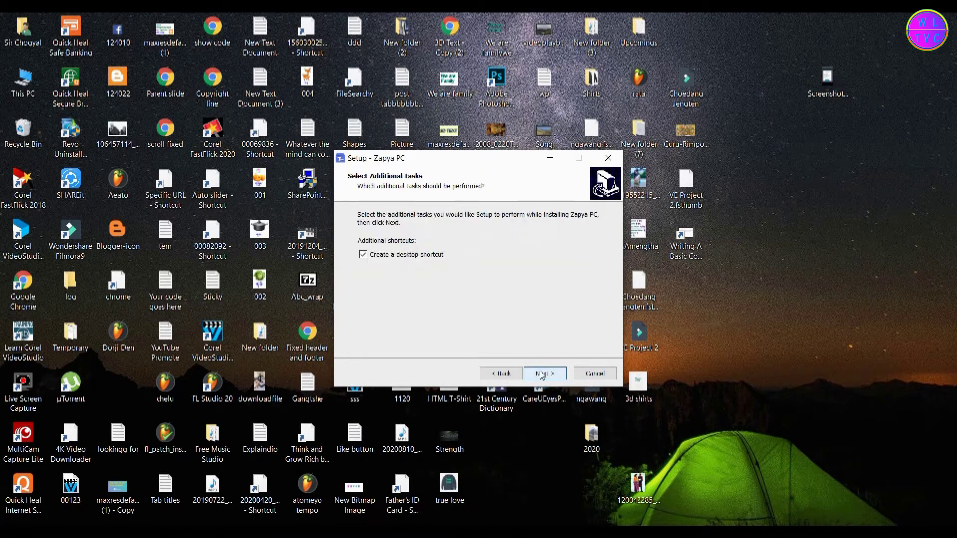
{"action": "left_click", "coordinate": [543, 375]}
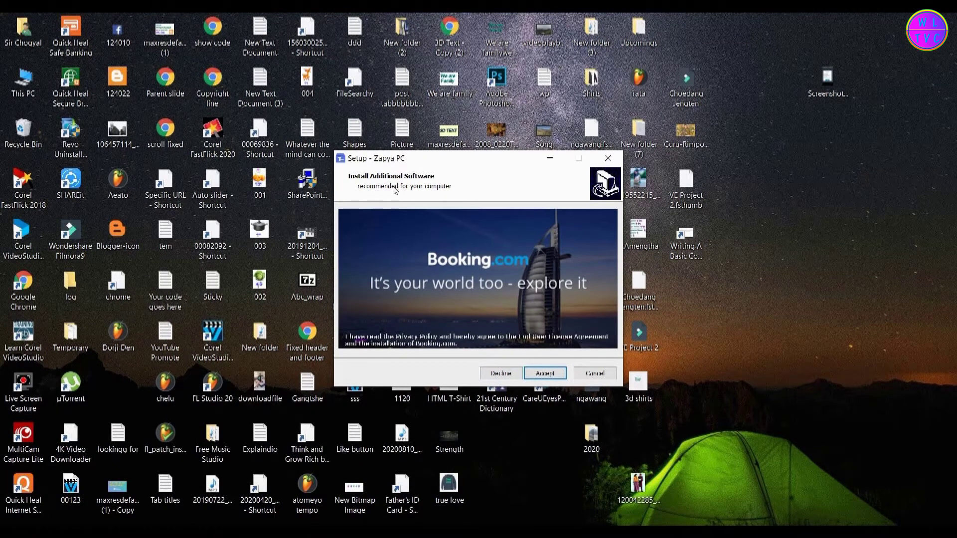
{"action": "left_click", "coordinate": [497, 375]}
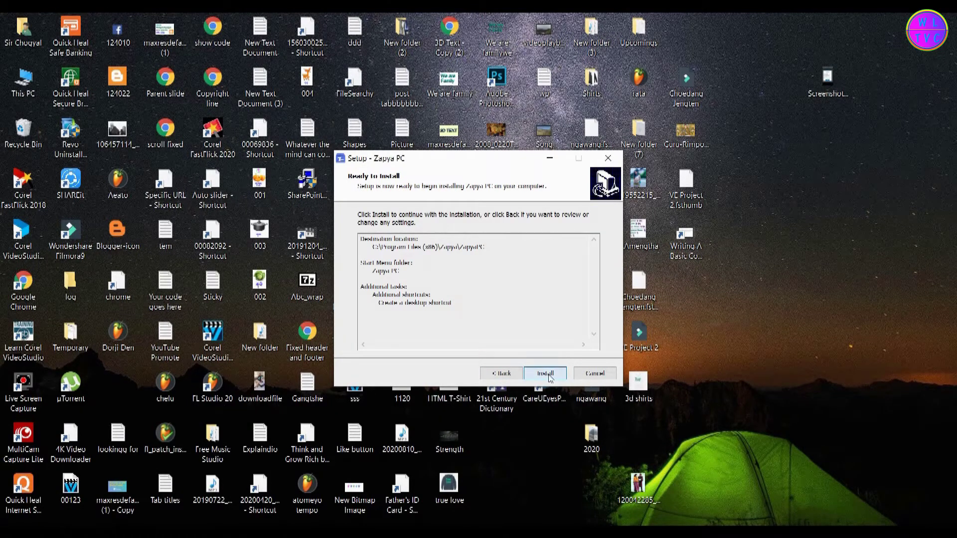
{"action": "left_click", "coordinate": [548, 376]}
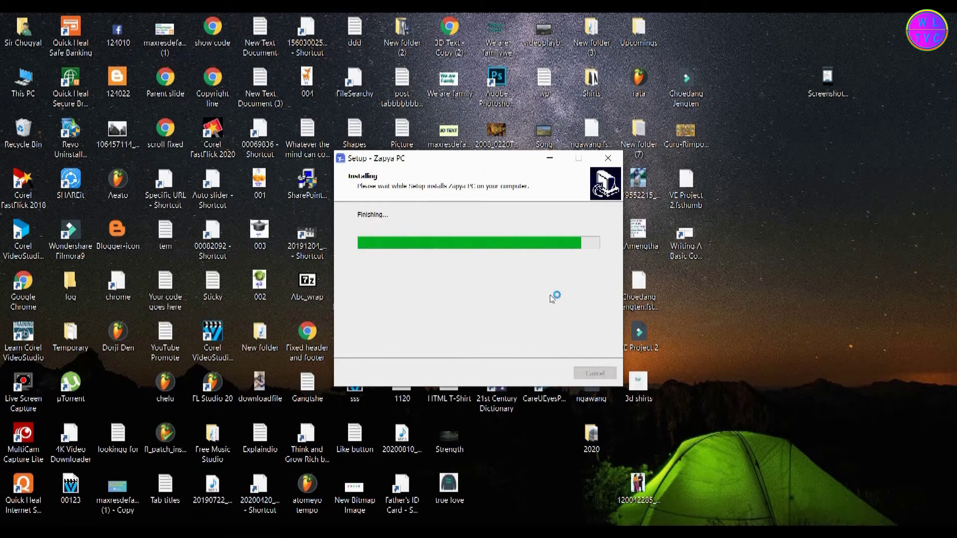
{"action": "left_click", "coordinate": [544, 375]}
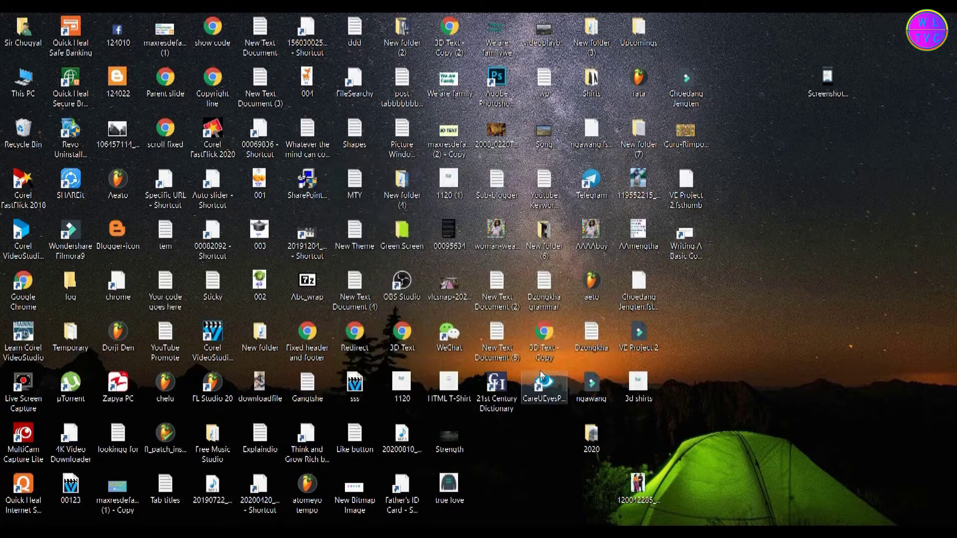
Step: Launch Zapya PC from its desktop shortcut and create a hotspot group
{"action": "right_click", "coordinate": [124, 390]}
{"action": "left_click", "coordinate": [147, 78]}
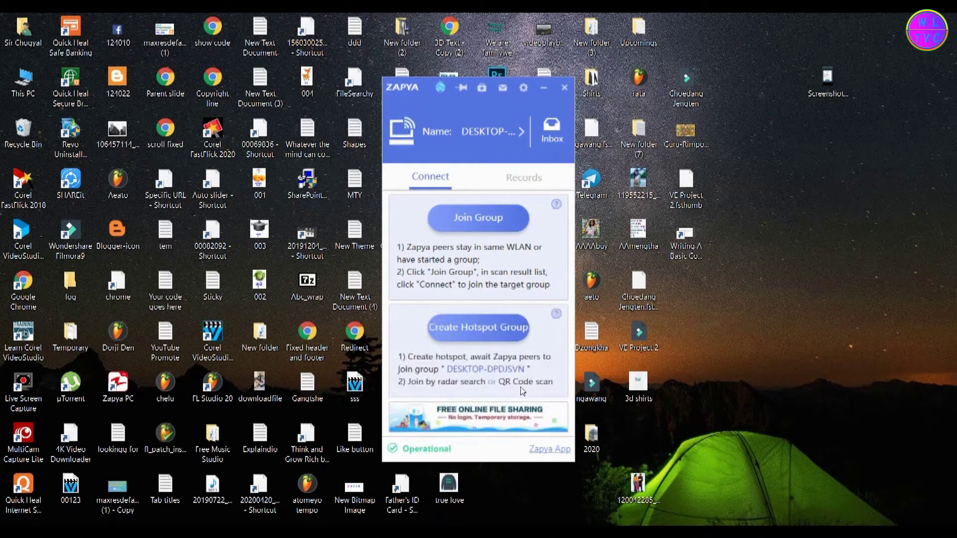
{"action": "left_click", "coordinate": [452, 327]}
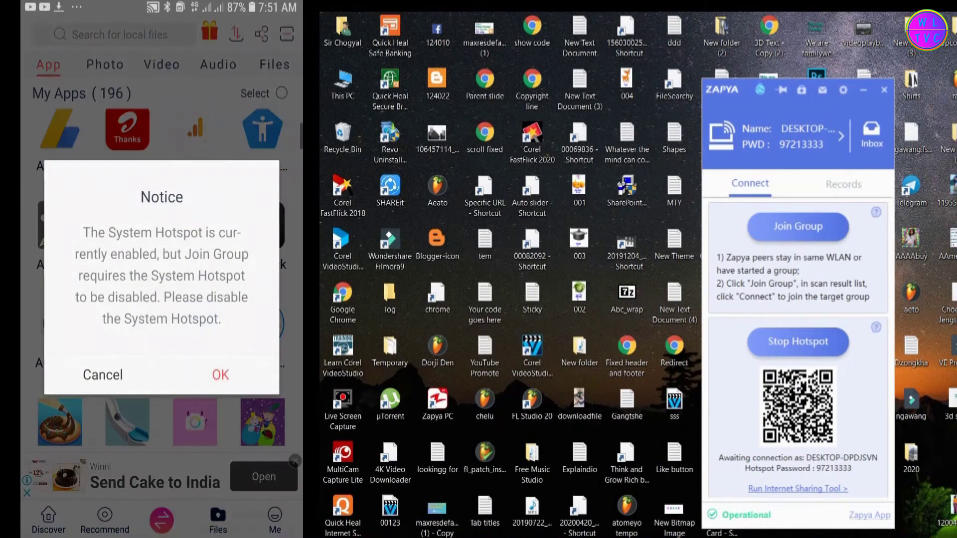
Step: Accept the notice and switch off the phone's Mobile Hotspot
{"action": "left_click", "coordinate": [221, 375]}
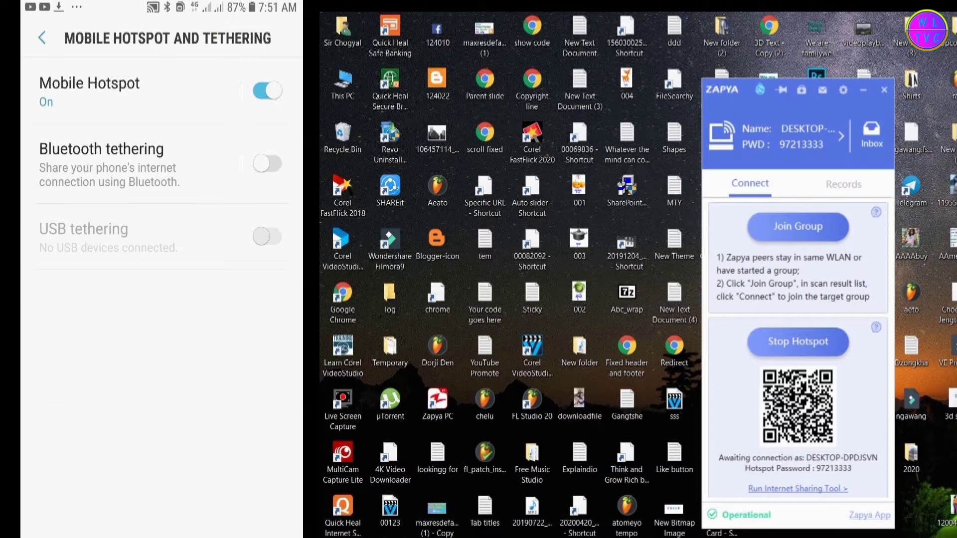
{"action": "left_click", "coordinate": [267, 90]}
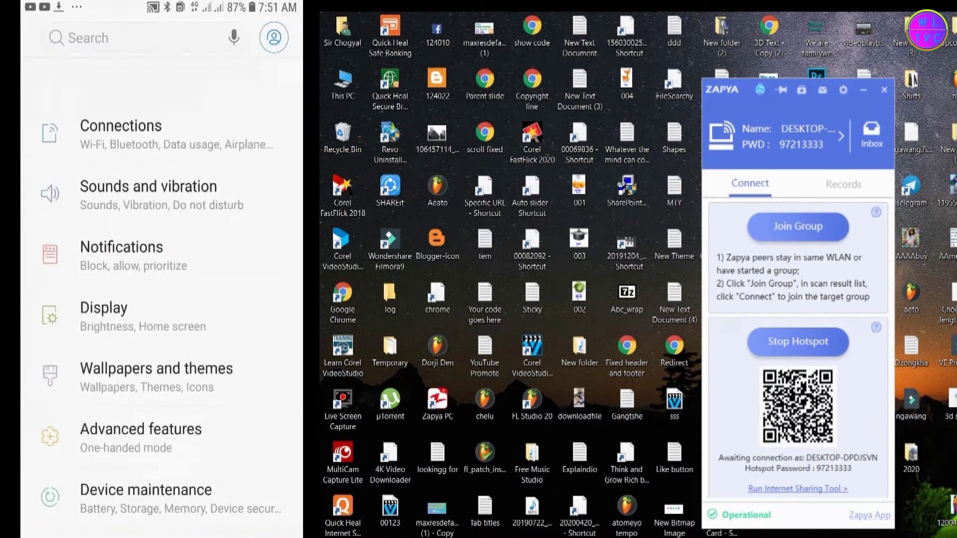
{"action": "scroll", "coordinate": [162, 300], "scroll_direction": "down", "scroll_amount": 2}
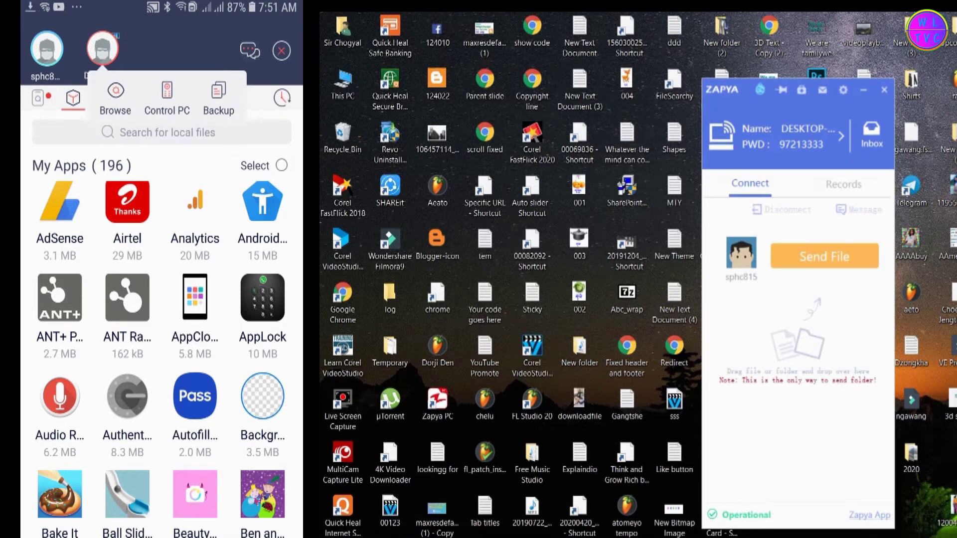
Step: Send the AdSense, Airtel and Analytics apps to the PC and open the Analytics.apk folder
{"action": "left_click", "coordinate": [60, 201]}
{"action": "left_click", "coordinate": [127, 202]}
{"action": "left_click", "coordinate": [194, 202]}
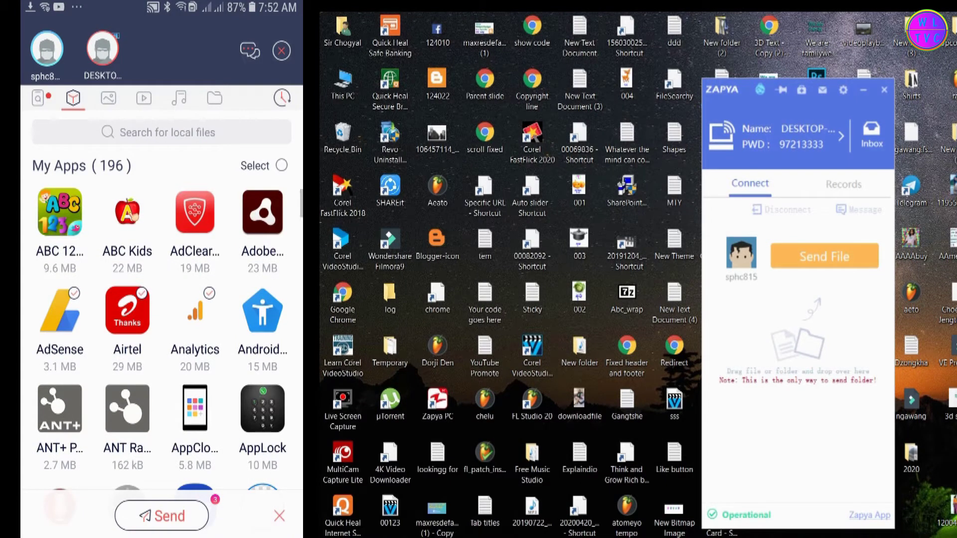
{"action": "left_click", "coordinate": [161, 516]}
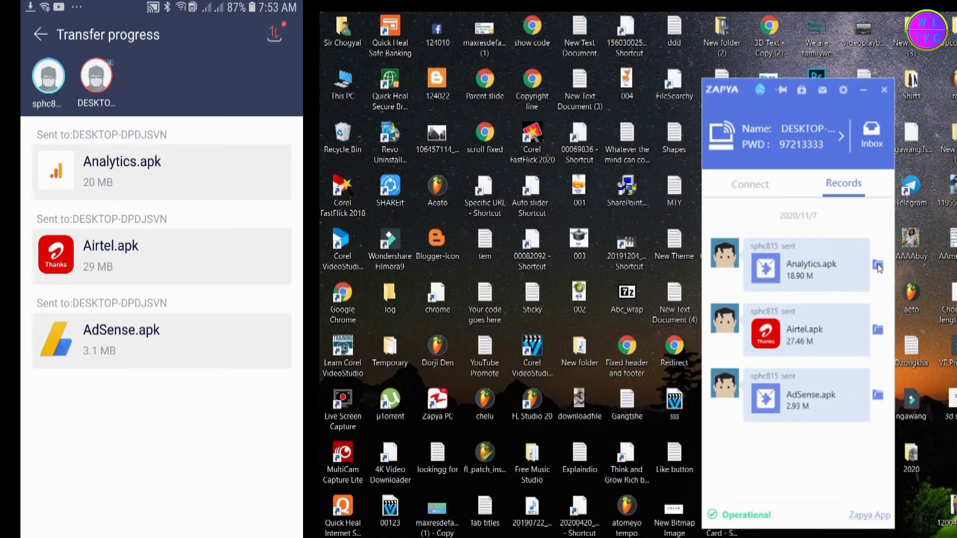
{"action": "left_click", "coordinate": [879, 267]}
{"action": "left_click_drag", "start_coordinate": [878, 264], "coordinate": [734, 60]}
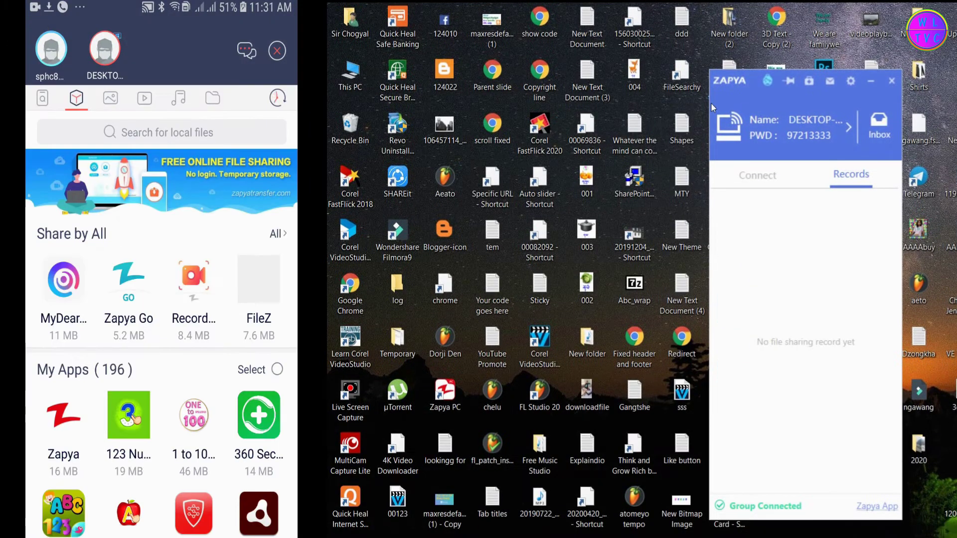
Step: Select all phone photos except the top-right one and send the ten to the PC
{"action": "left_click", "coordinate": [110, 98]}
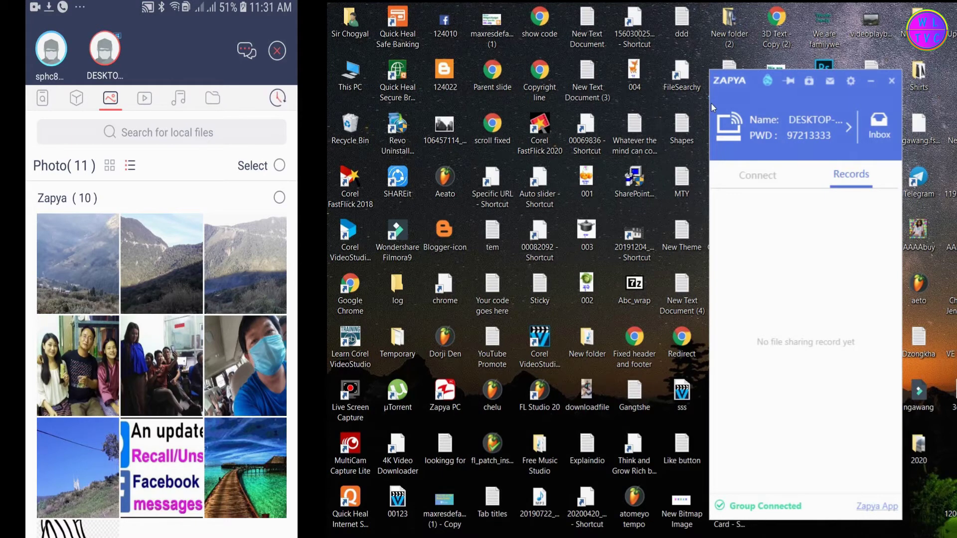
{"action": "left_click", "coordinate": [280, 165]}
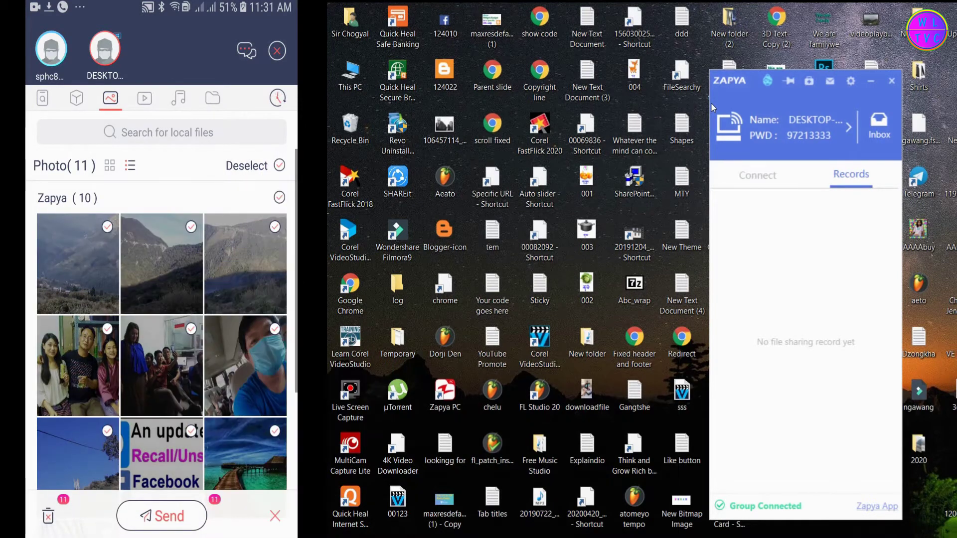
{"action": "left_click", "coordinate": [275, 227]}
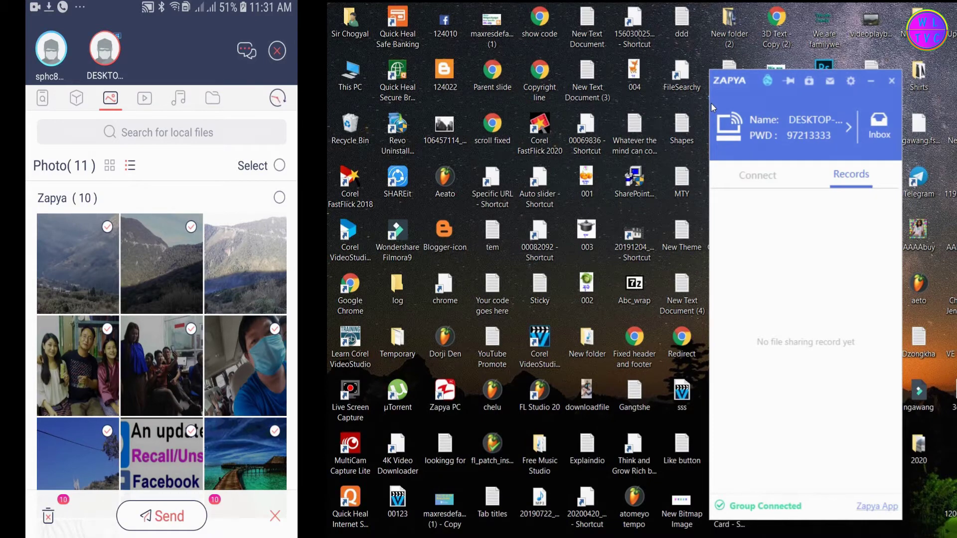
{"action": "left_click", "coordinate": [162, 516]}
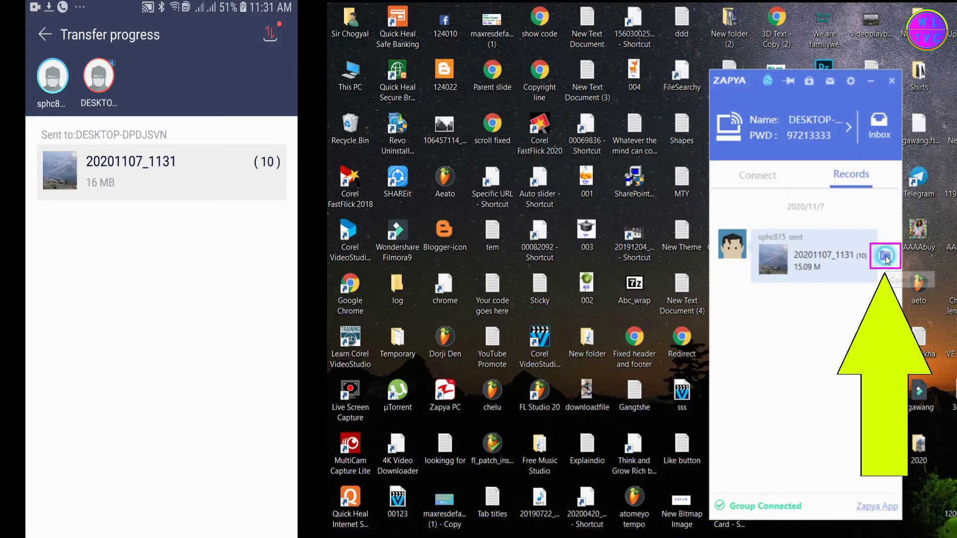
{"action": "left_click", "coordinate": [886, 257]}
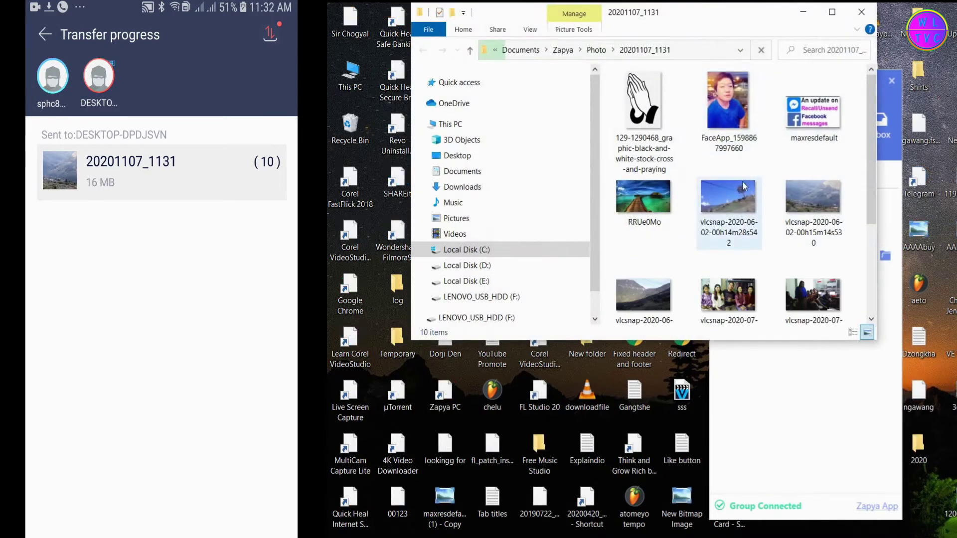
{"action": "left_click", "coordinate": [803, 12]}
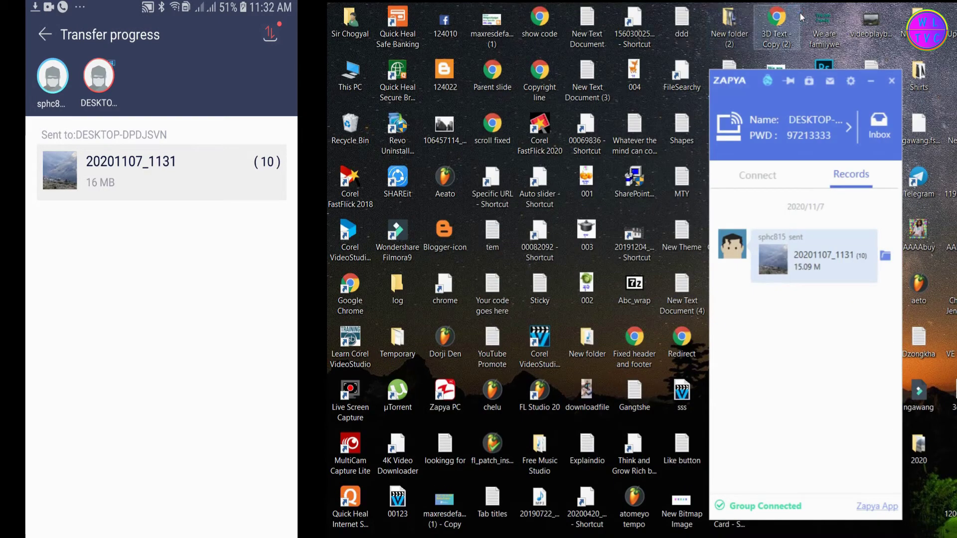
{"action": "double_click", "coordinate": [345, 36]}
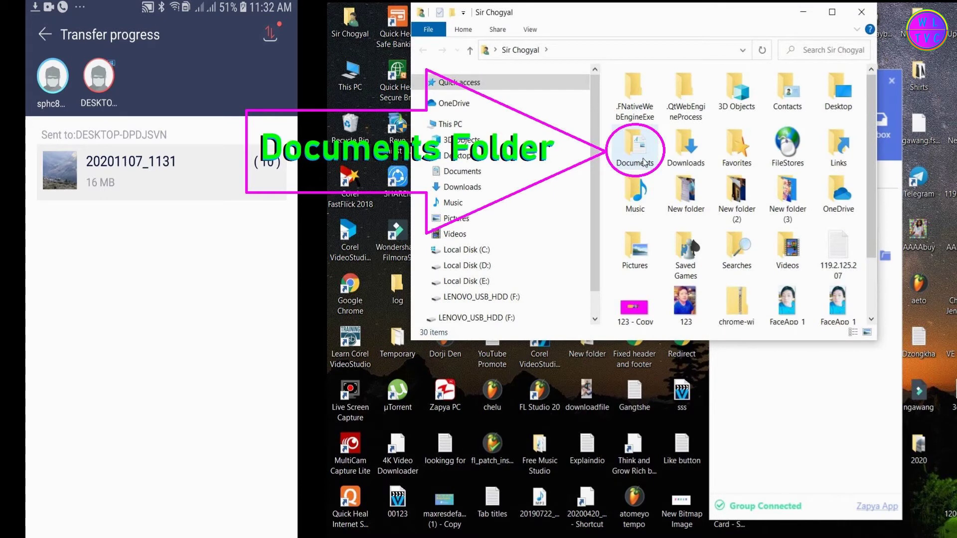
{"action": "double_click", "coordinate": [634, 149]}
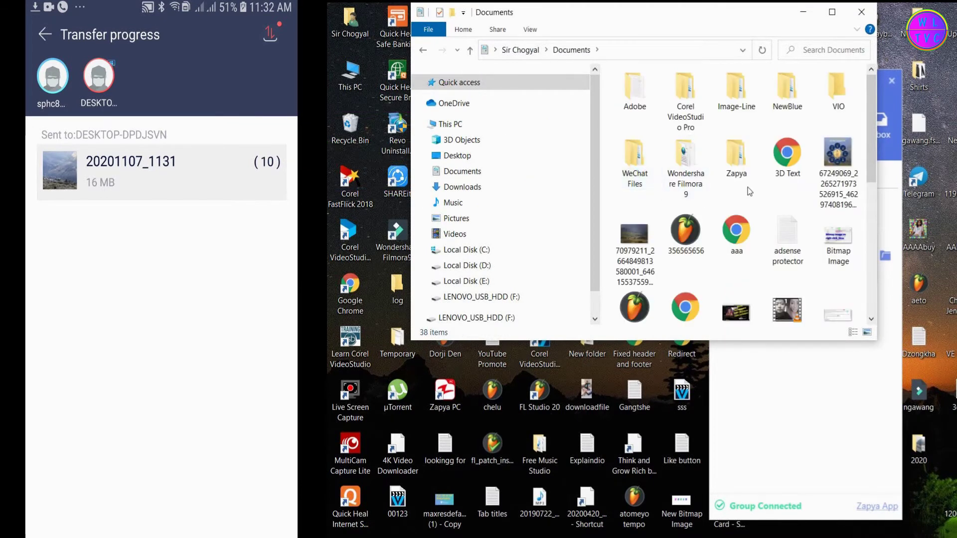
{"action": "double_click", "coordinate": [735, 159]}
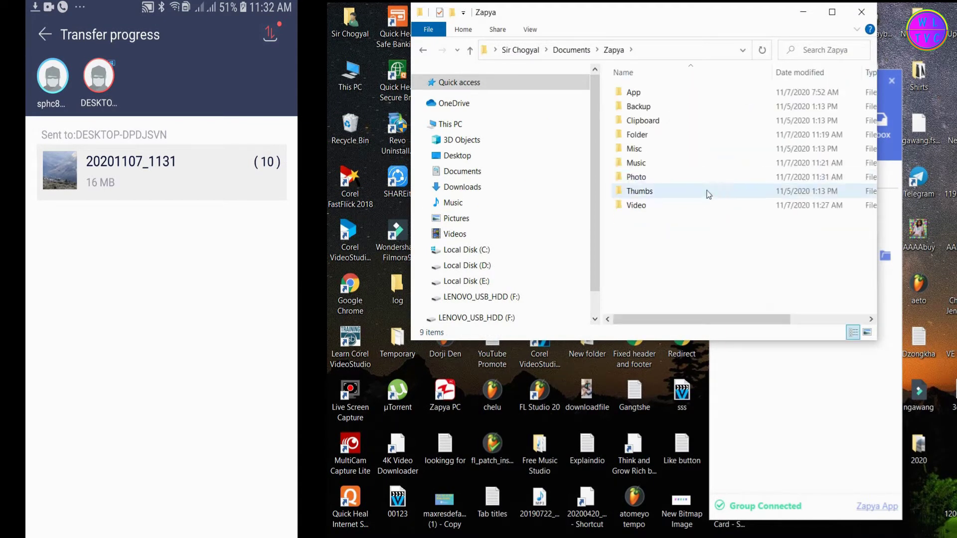
{"action": "left_click", "coordinate": [650, 178]}
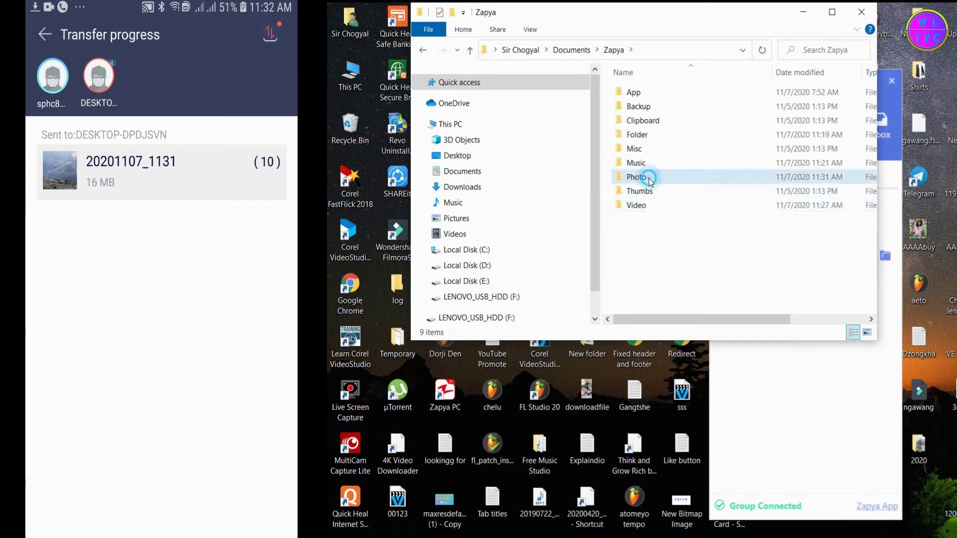
{"action": "double_click", "coordinate": [650, 179]}
{"action": "double_click", "coordinate": [649, 149]}
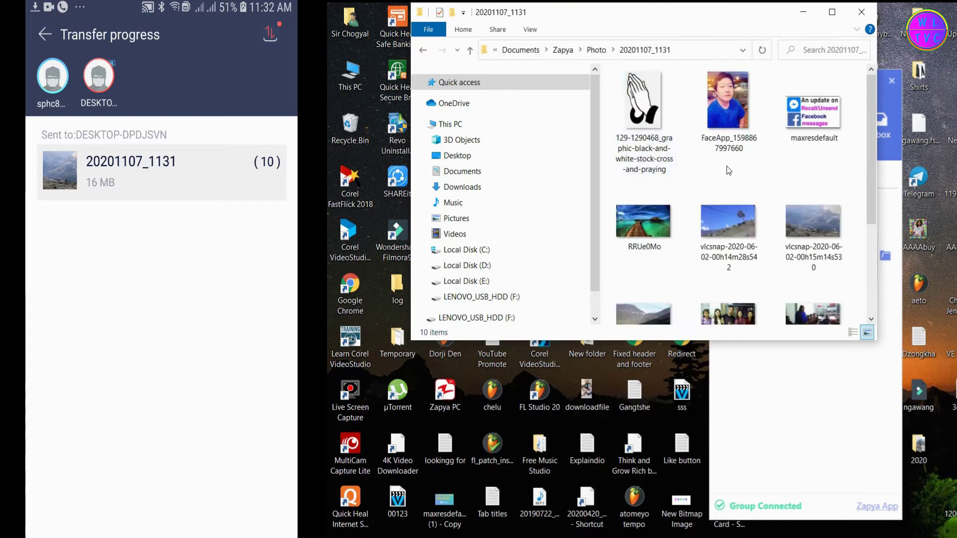
{"action": "left_click", "coordinate": [861, 11]}
{"action": "left_click", "coordinate": [44, 34]}
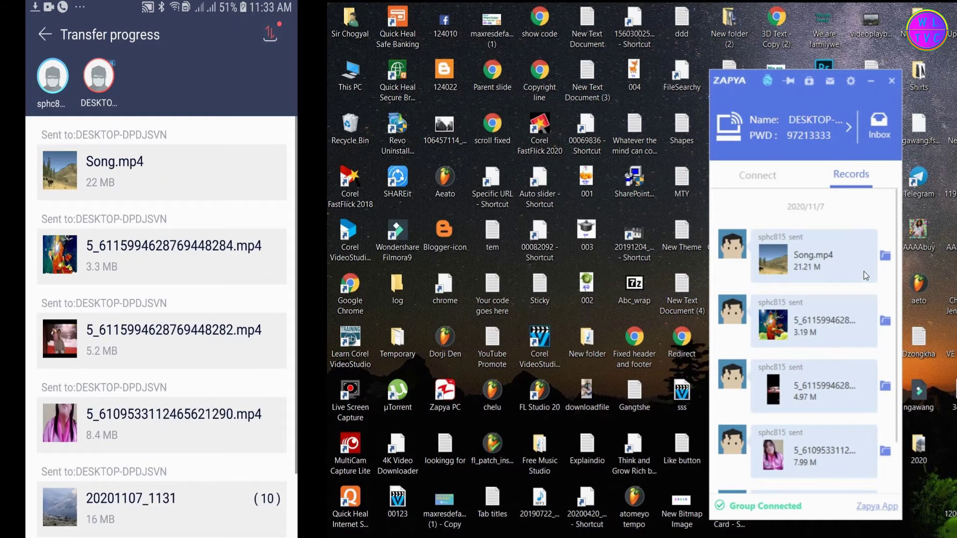
Step: Check the received Song video's PC folder, then delete all four videos from the phone
{"action": "left_click", "coordinate": [886, 256]}
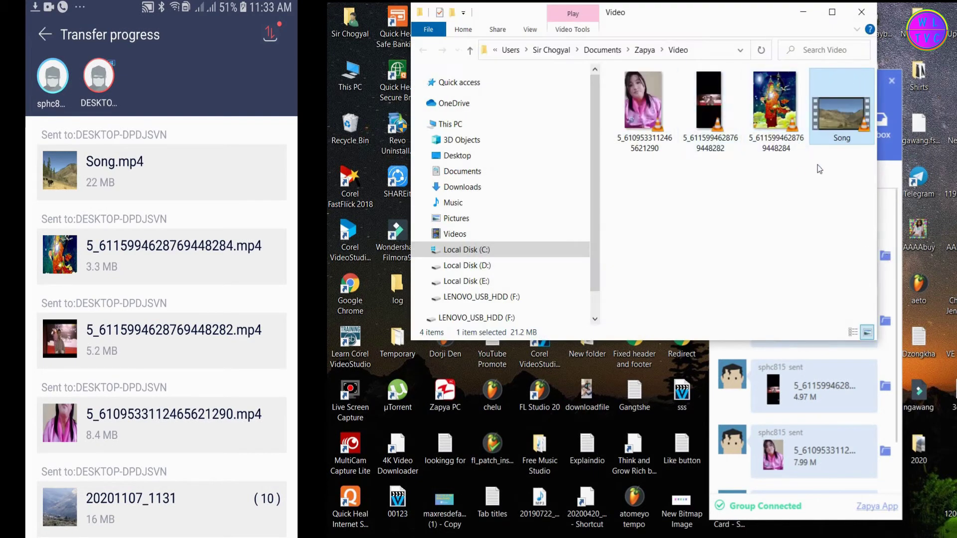
{"action": "left_click", "coordinate": [861, 11]}
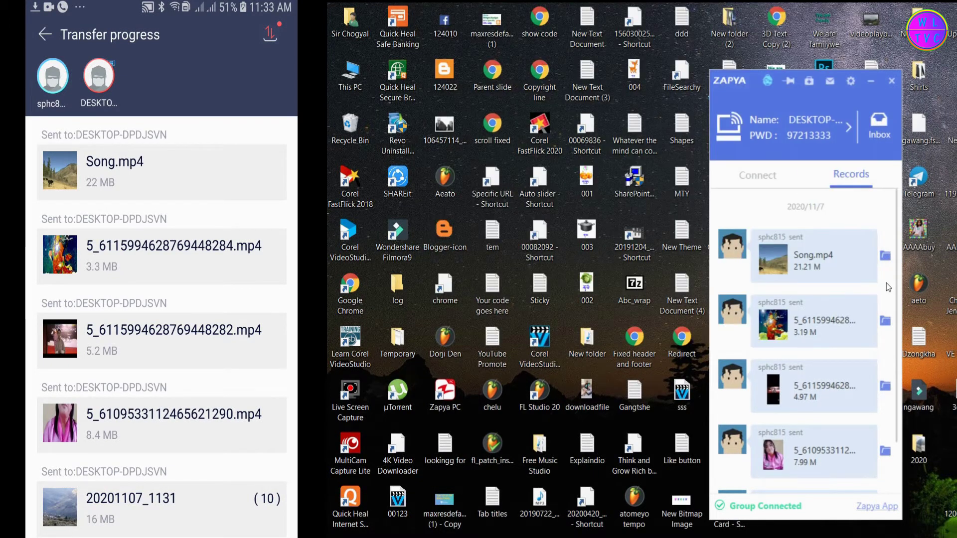
{"action": "left_click", "coordinate": [45, 34]}
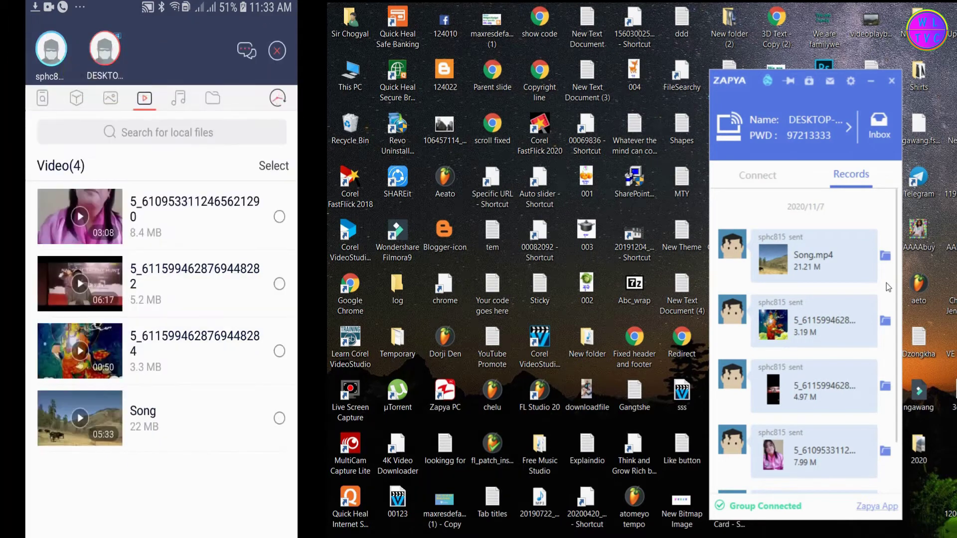
{"action": "left_click", "coordinate": [274, 165]}
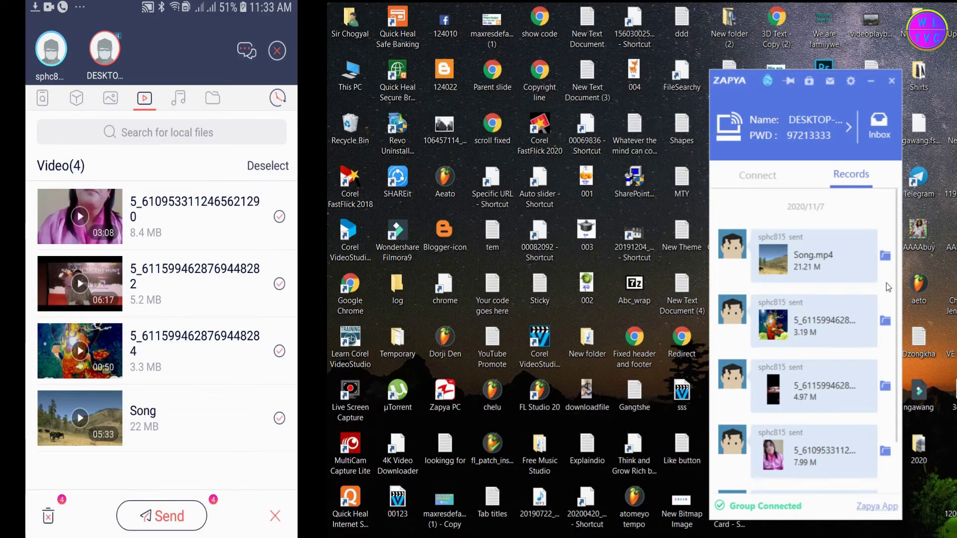
{"action": "left_click", "coordinate": [43, 513]}
{"action": "left_click", "coordinate": [218, 348]}
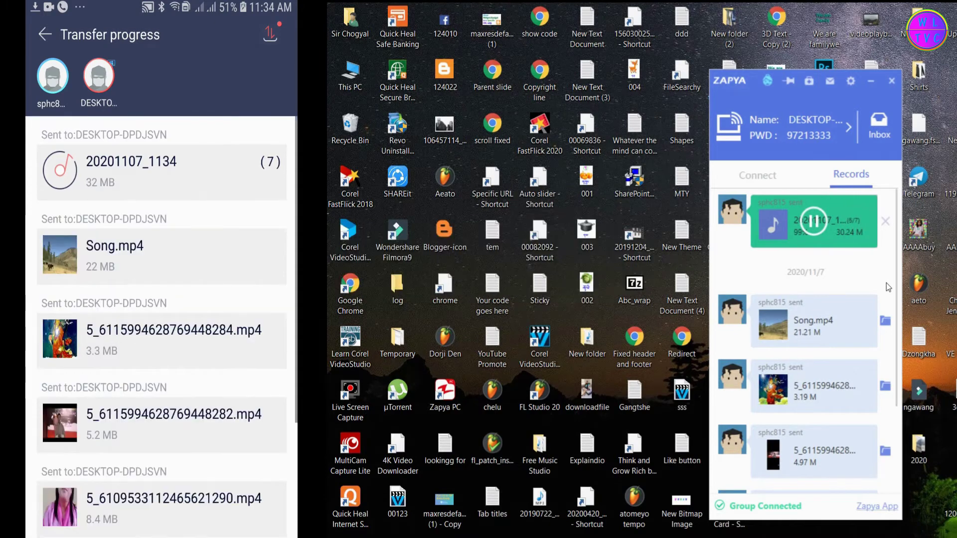
Step: Open the PC folder holding the received songs to check them, then close it
{"action": "left_click", "coordinate": [886, 257]}
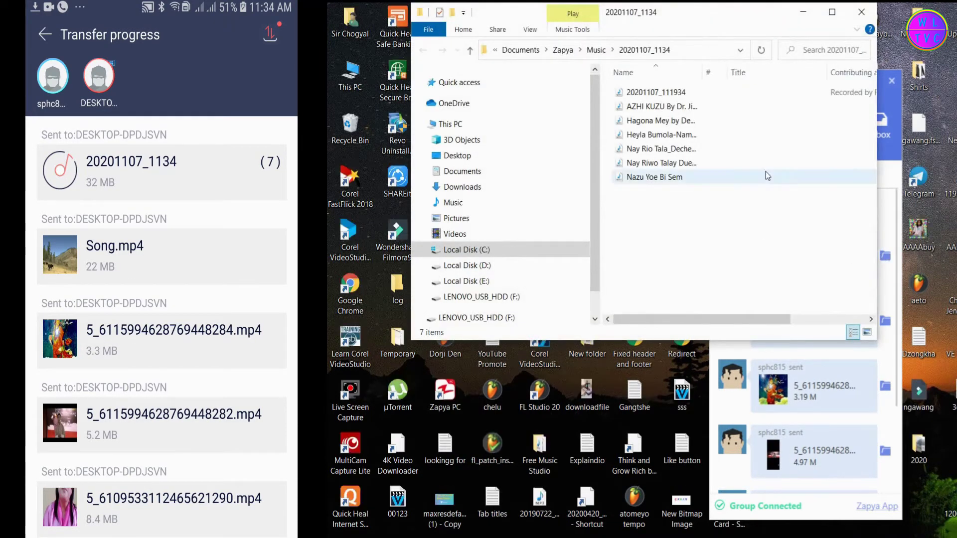
{"action": "left_click", "coordinate": [862, 12]}
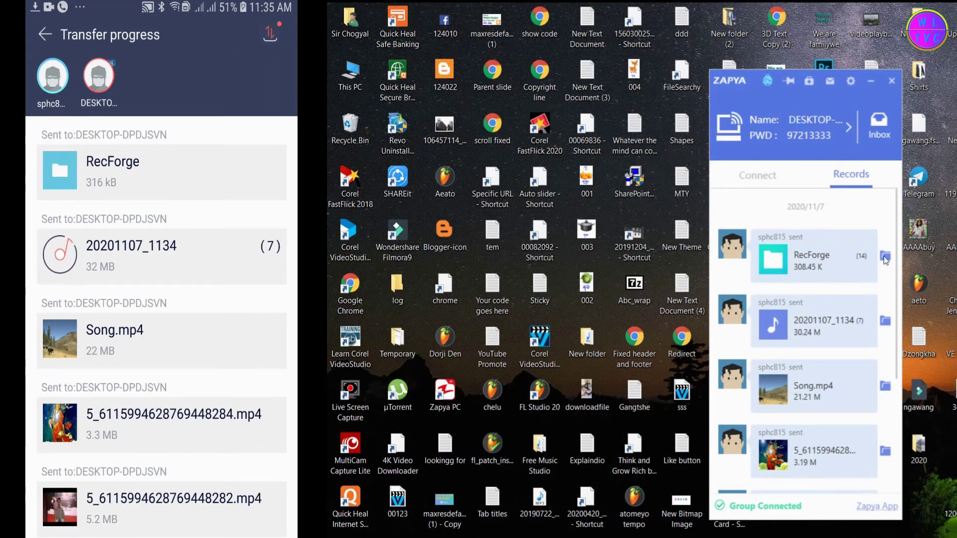
{"action": "left_click", "coordinate": [886, 257]}
{"action": "double_click", "coordinate": [650, 93]}
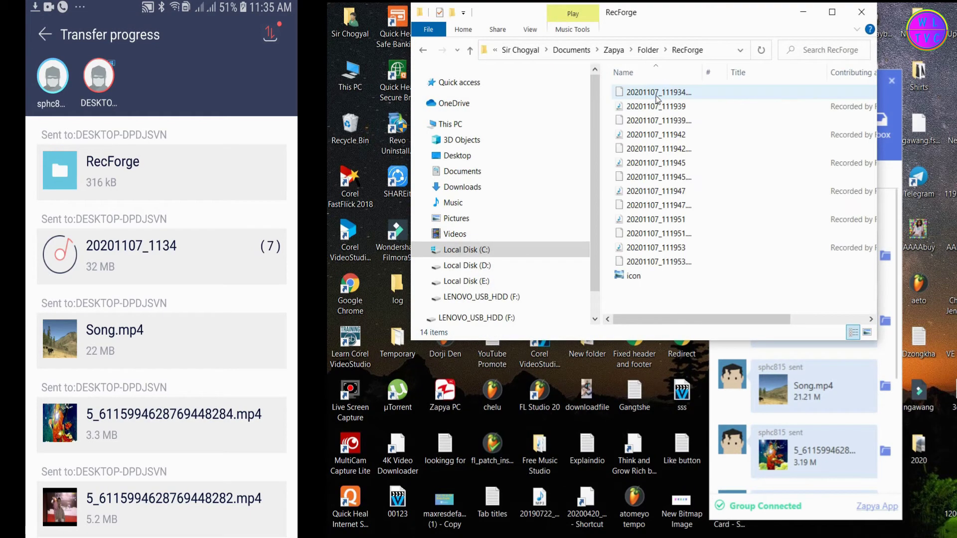
{"action": "left_click", "coordinate": [422, 50]}
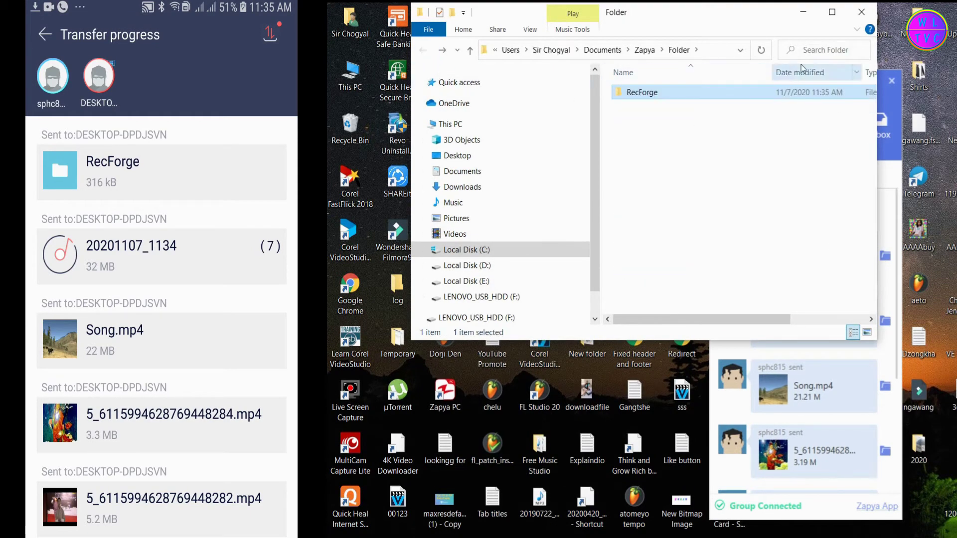
{"action": "left_click", "coordinate": [861, 12]}
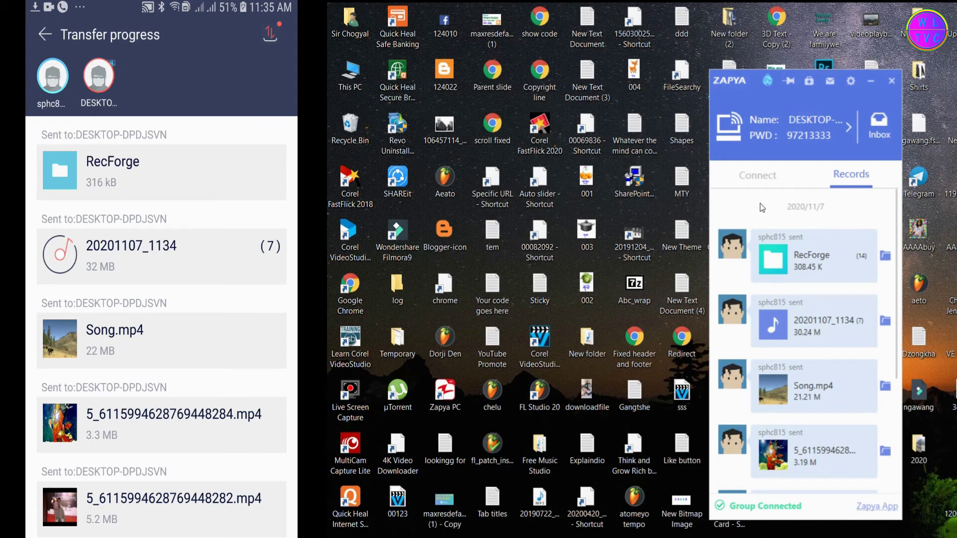
Step: Send the four videos from Documents\Zapya\Video on the PC back to the phone
{"action": "left_click", "coordinate": [761, 178]}
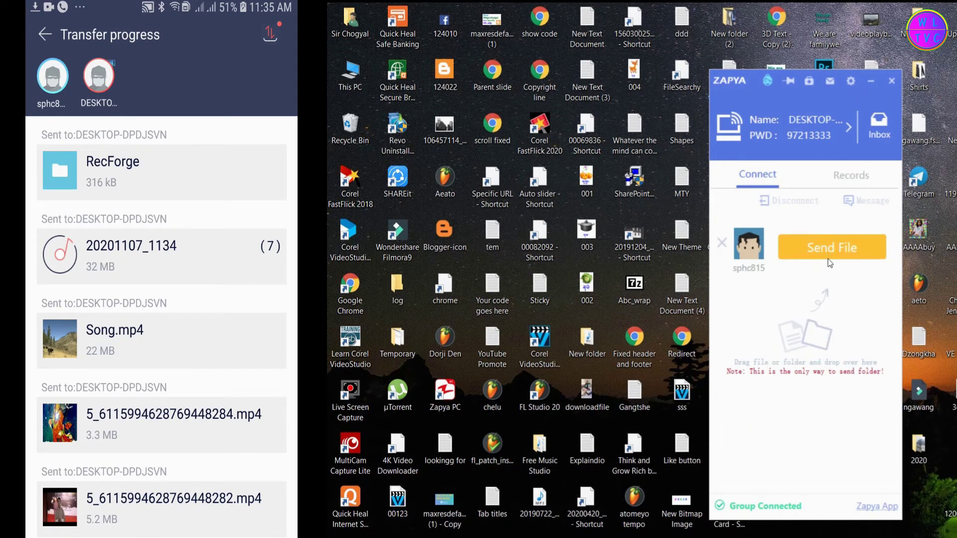
{"action": "left_click", "coordinate": [809, 247]}
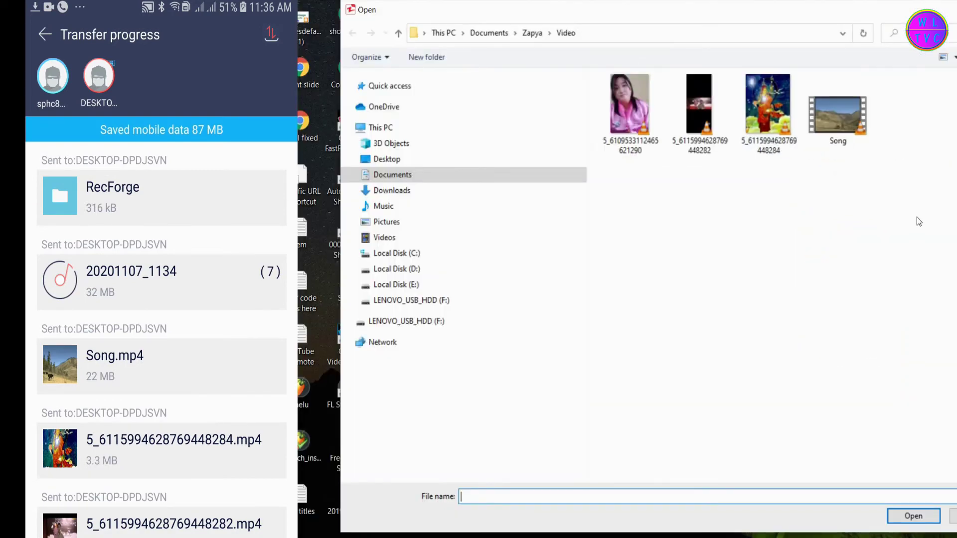
{"action": "left_click_drag", "start_coordinate": [917, 224], "coordinate": [630, 95]}
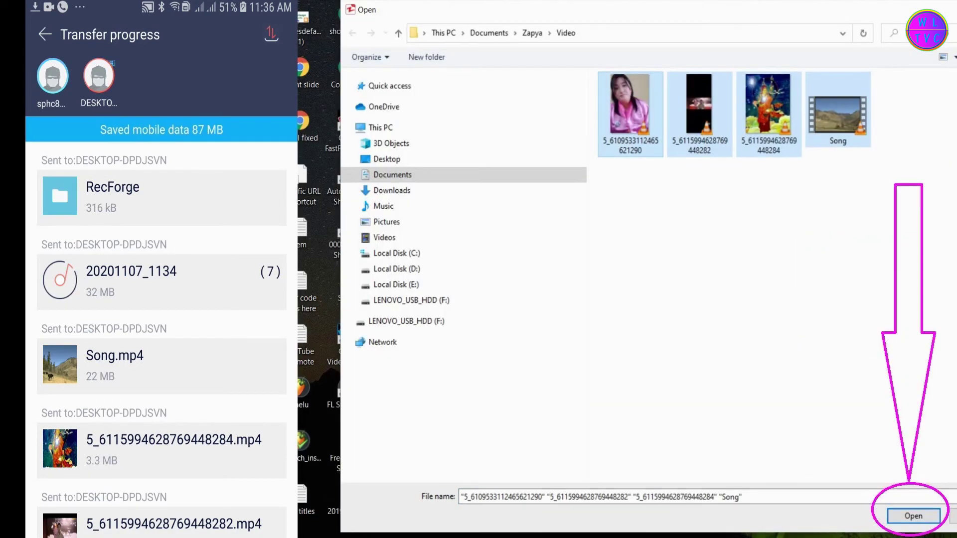
{"action": "left_click", "coordinate": [910, 523]}
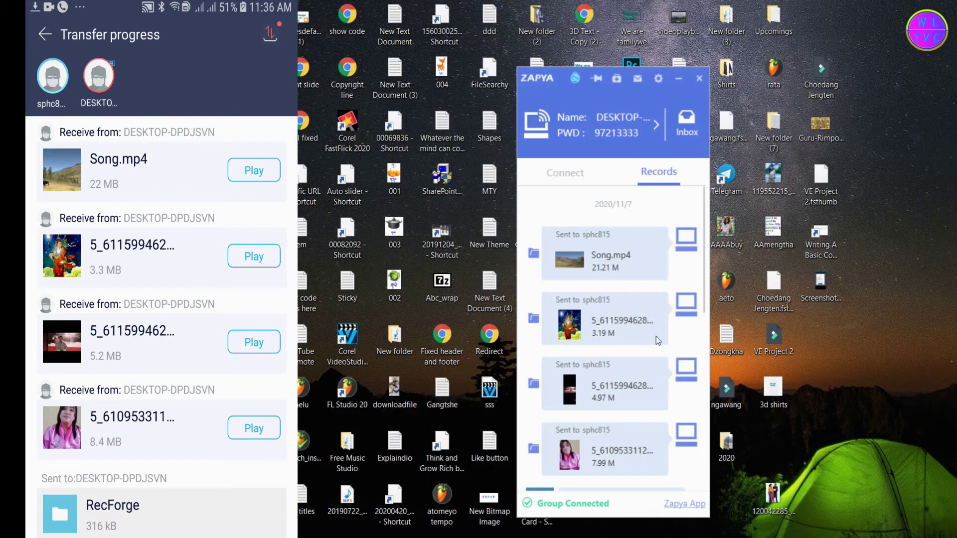
Step: Send all seven files in the desktop's New folder (4) to the phone
{"action": "left_click", "coordinate": [579, 178]}
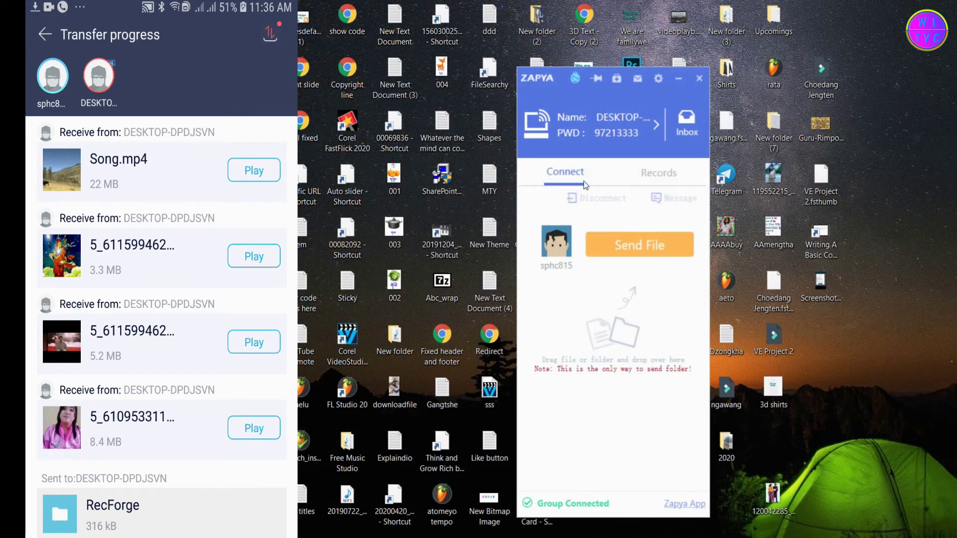
{"action": "left_click", "coordinate": [604, 252]}
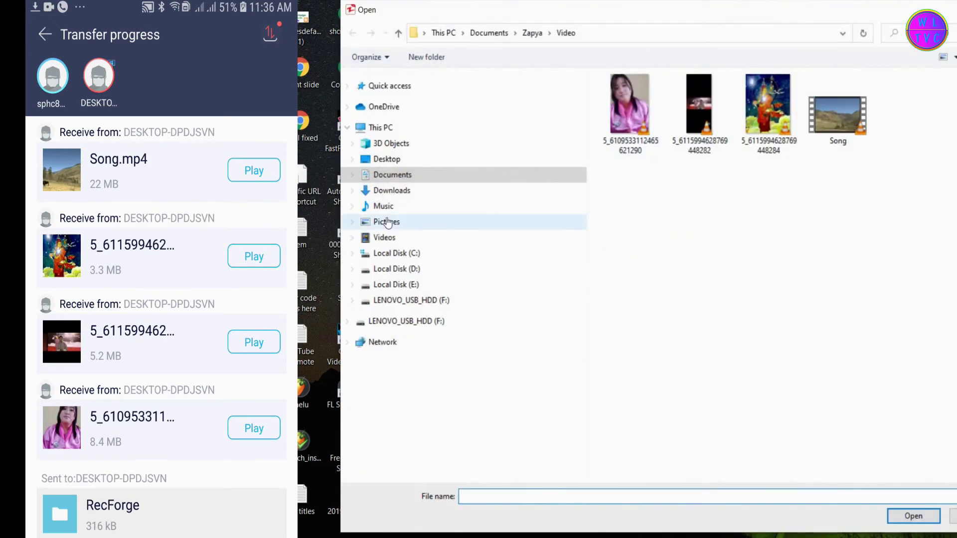
{"action": "left_click", "coordinate": [393, 160]}
{"action": "left_click", "coordinate": [904, 520]}
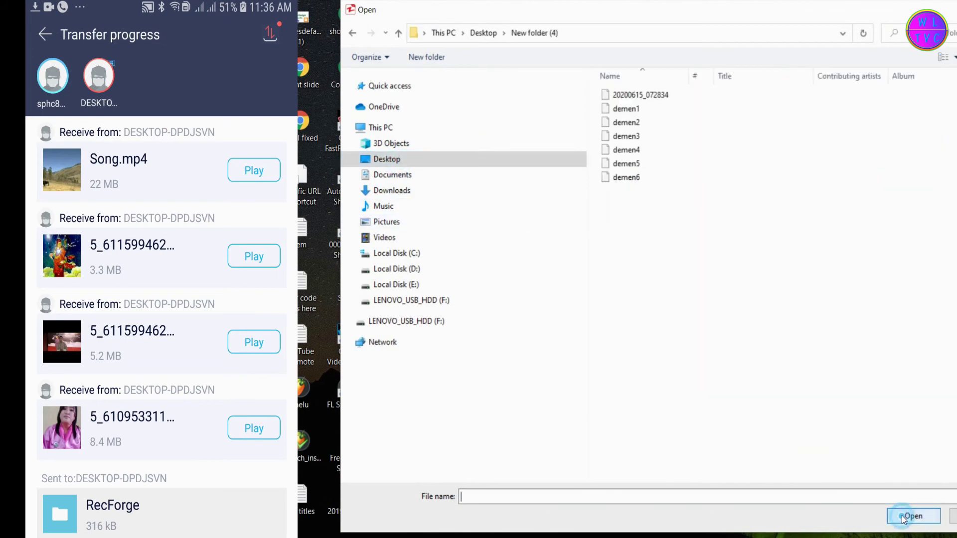
{"action": "left_click_drag", "start_coordinate": [787, 354], "coordinate": [617, 98]}
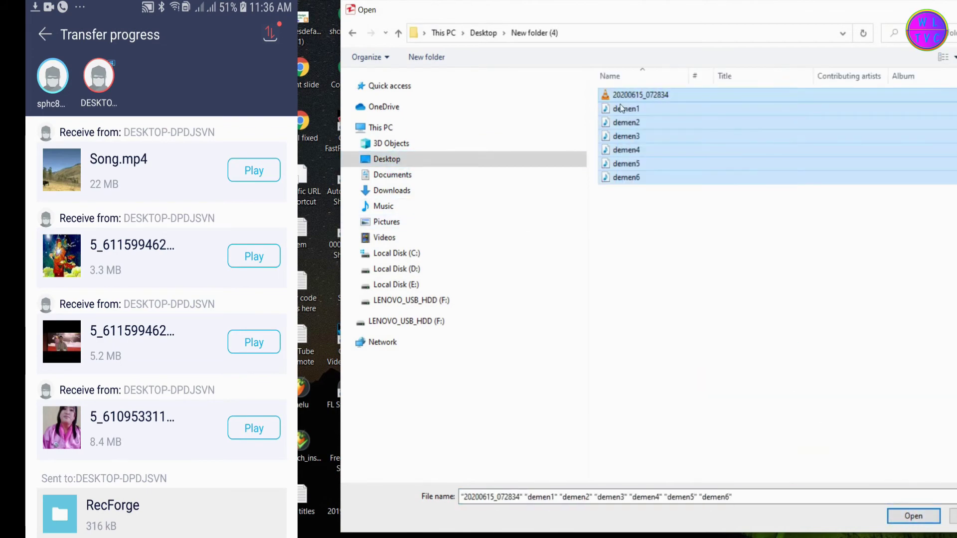
{"action": "left_click", "coordinate": [902, 512]}
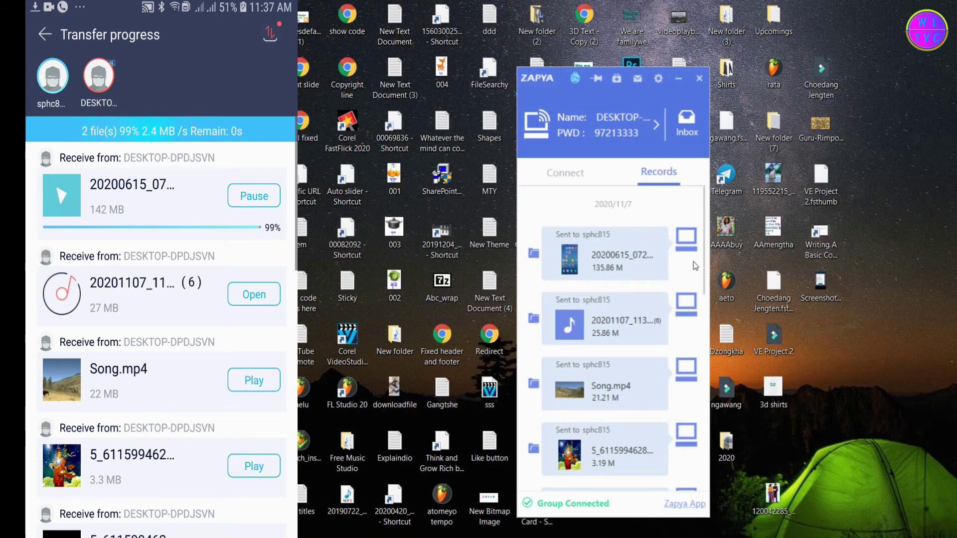
Step: Delete all of the PC's transfer records with Delete All, leaving the list empty
{"action": "left_click_drag", "start_coordinate": [701, 256], "coordinate": [703, 406]}
{"action": "scroll", "coordinate": [658, 349], "scroll_direction": "up", "scroll_amount": 10}
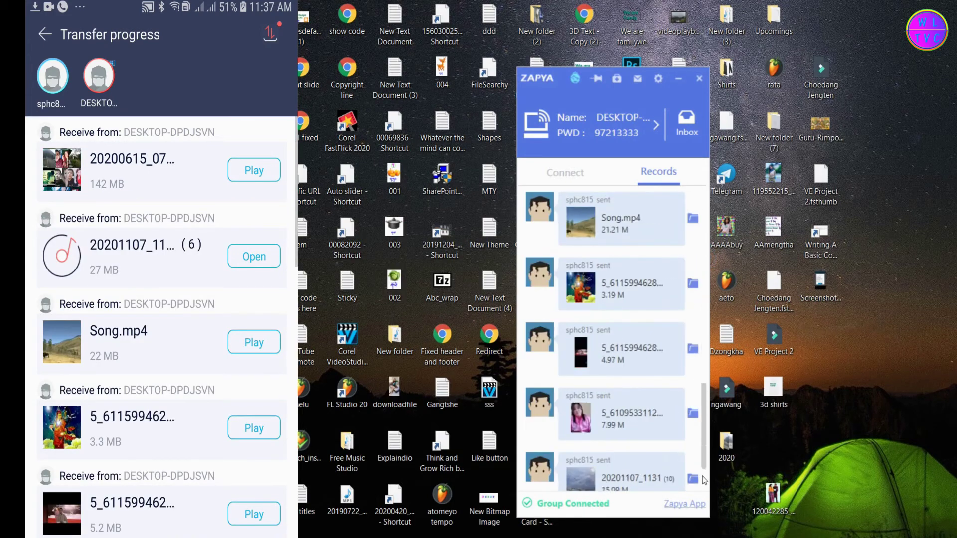
{"action": "right_click", "coordinate": [613, 271]}
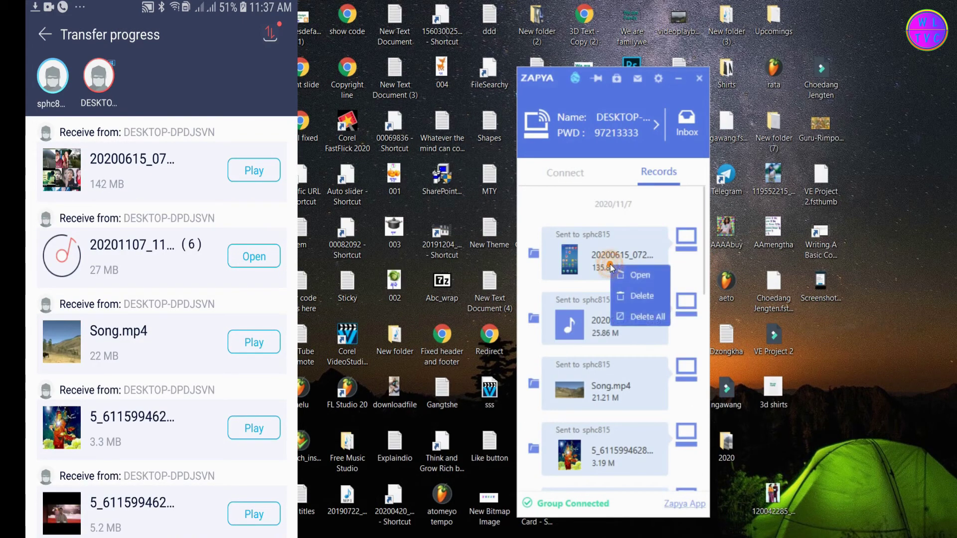
{"action": "left_click", "coordinate": [638, 314]}
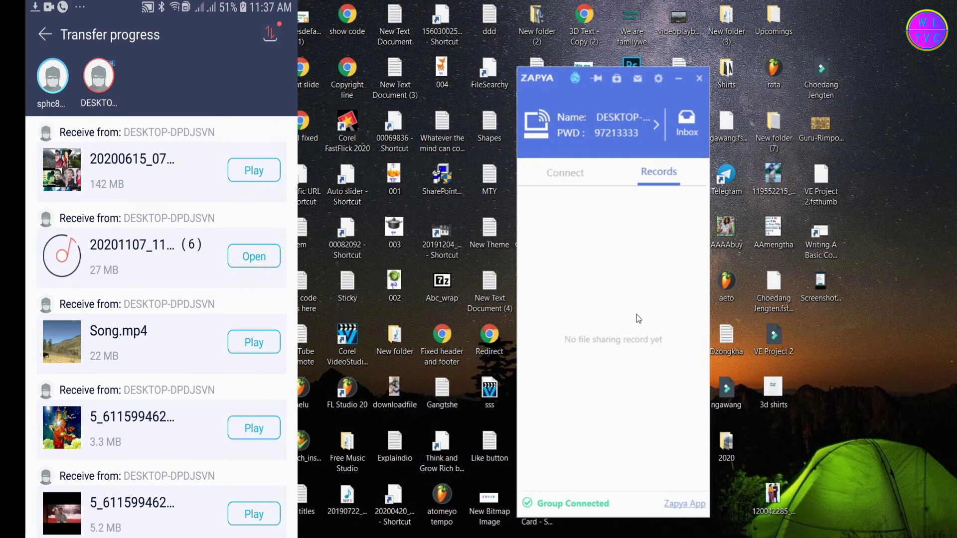